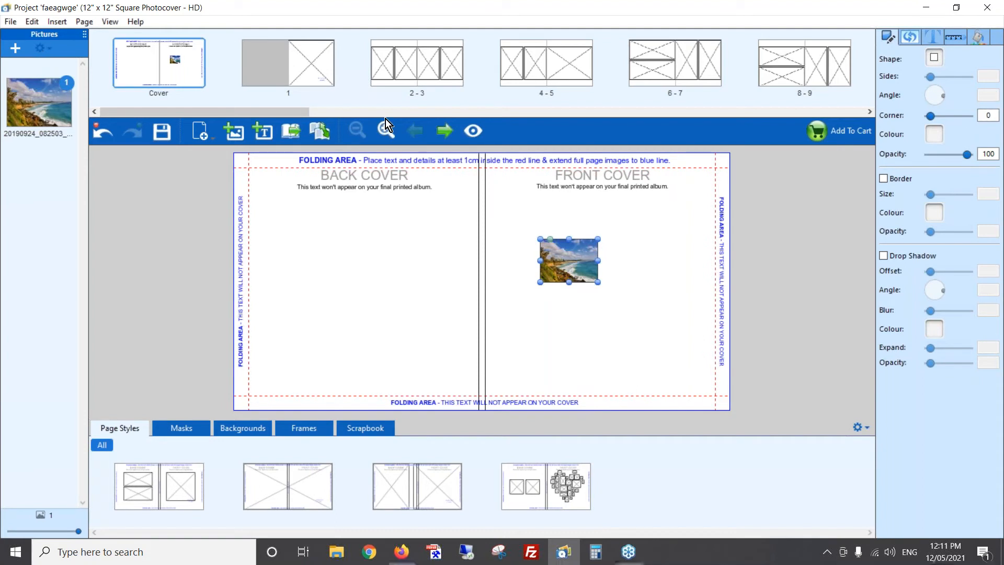
- Hide the cover's non-printable items and enlarge the photo to span the front cover from the spine to the outer edge
{"action": "left_click", "coordinate": [108, 23]}
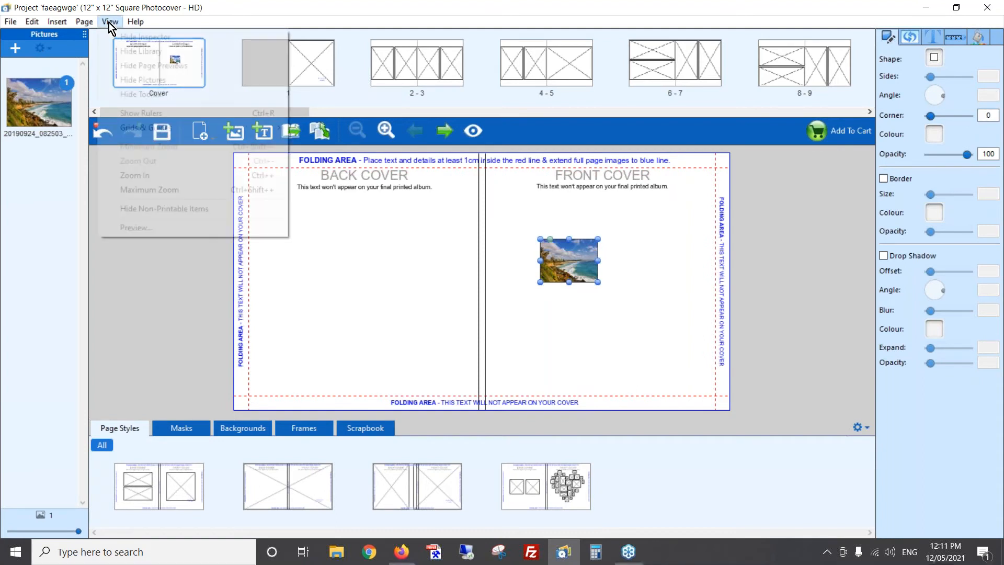
{"action": "left_click", "coordinate": [187, 208]}
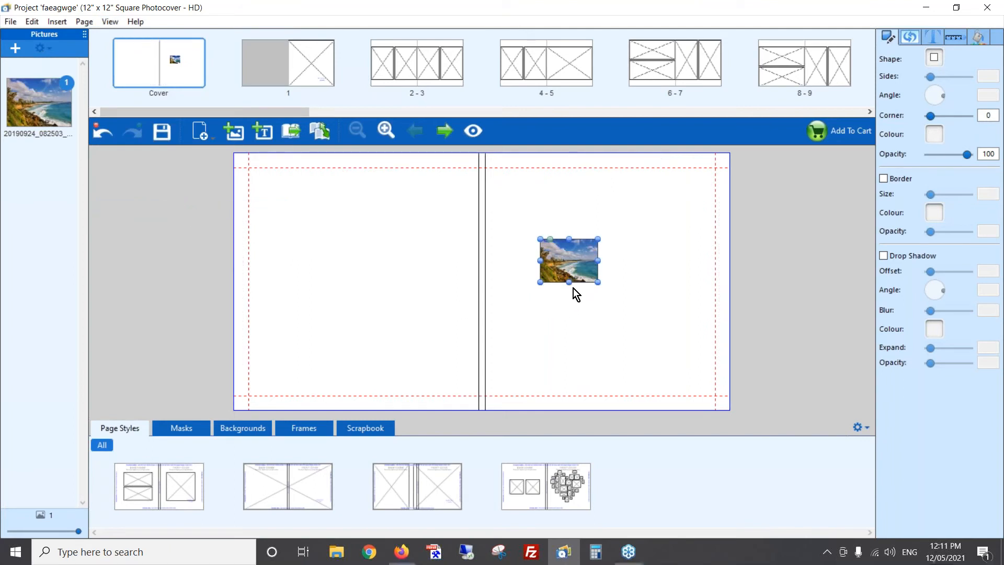
{"action": "left_click_drag", "start_coordinate": [575, 265], "coordinate": [512, 215]}
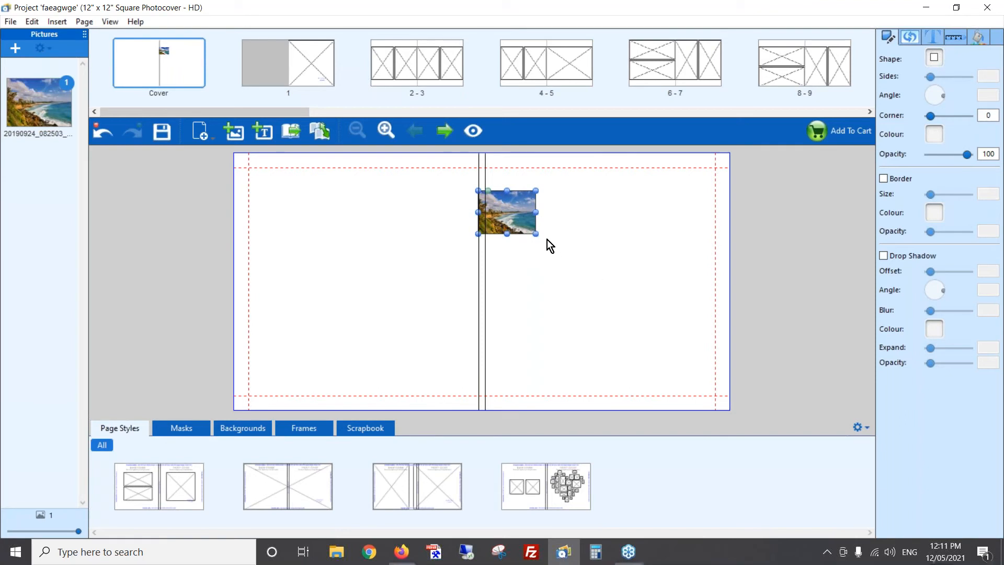
{"action": "left_click_drag", "start_coordinate": [536, 234], "coordinate": [776, 343]}
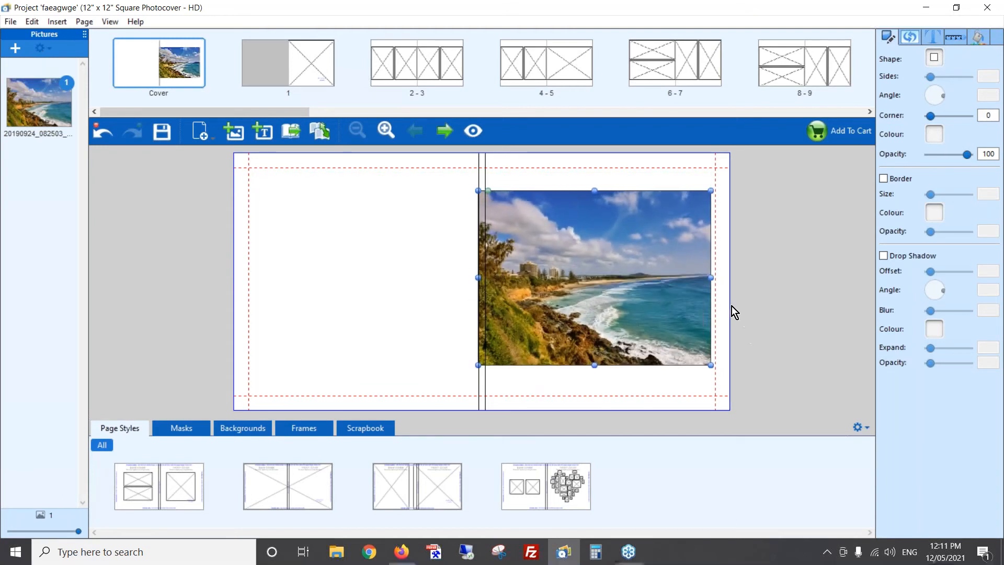
{"action": "left_click_drag", "start_coordinate": [712, 281], "coordinate": [729, 282]}
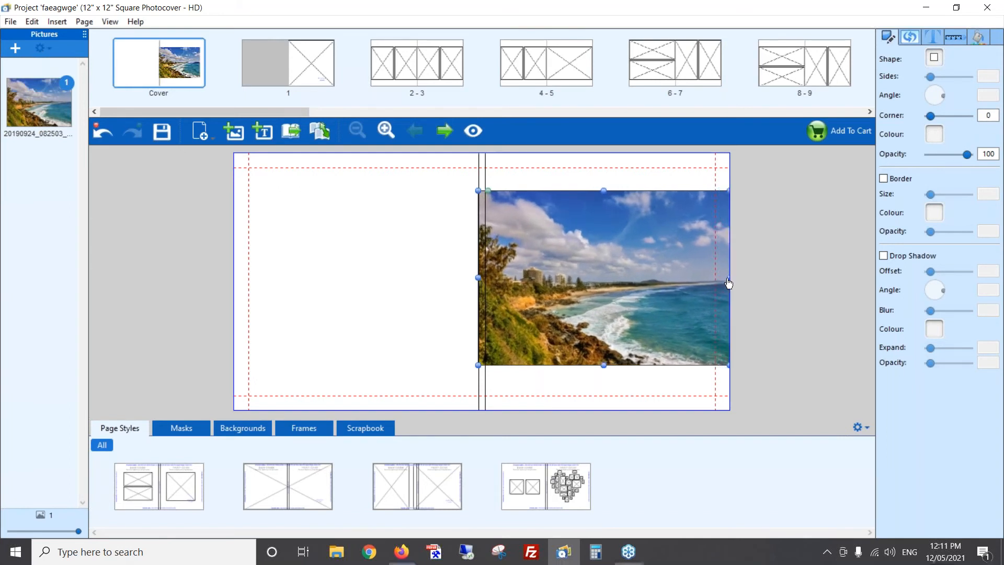
{"action": "left_click", "coordinate": [774, 343]}
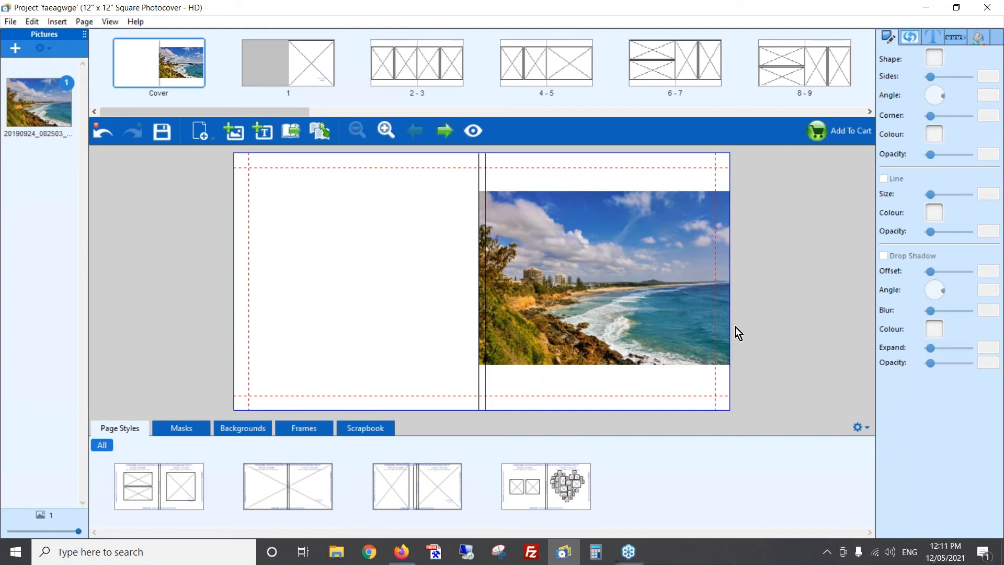
- Align the front cover photo to the vertical page centre
{"action": "right_click", "coordinate": [564, 240]}
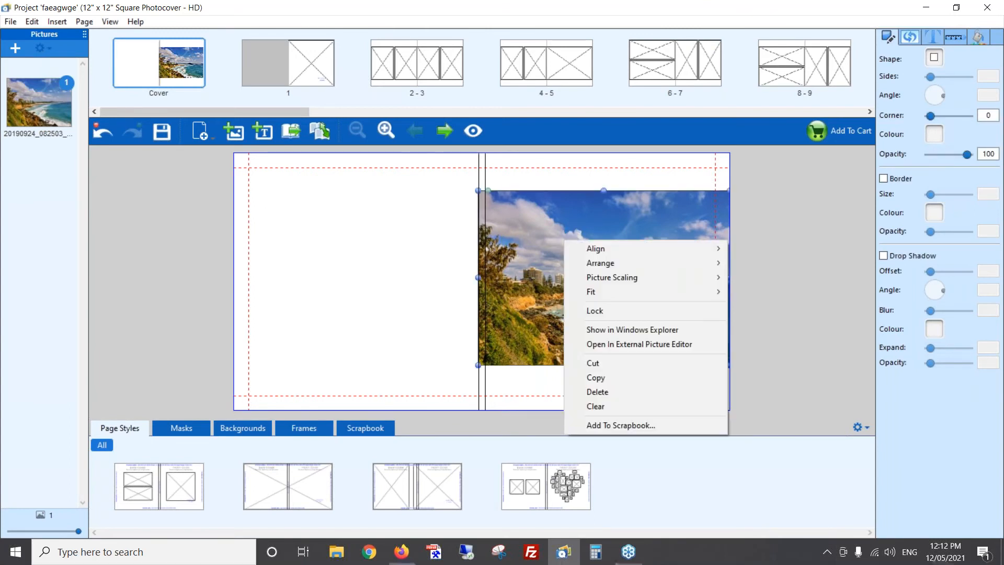
{"action": "mouse_move", "coordinate": [613, 249]}
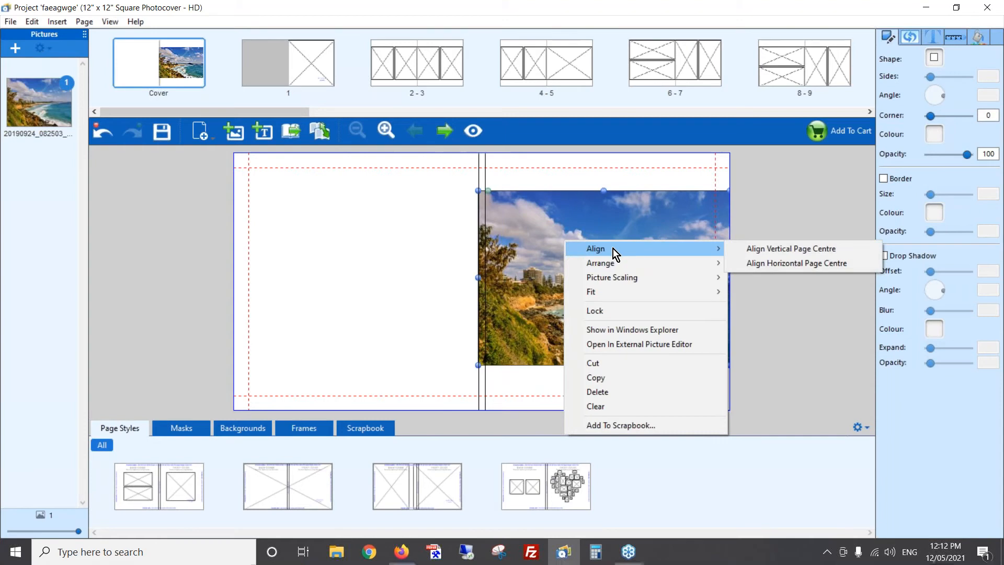
{"action": "left_click", "coordinate": [794, 249]}
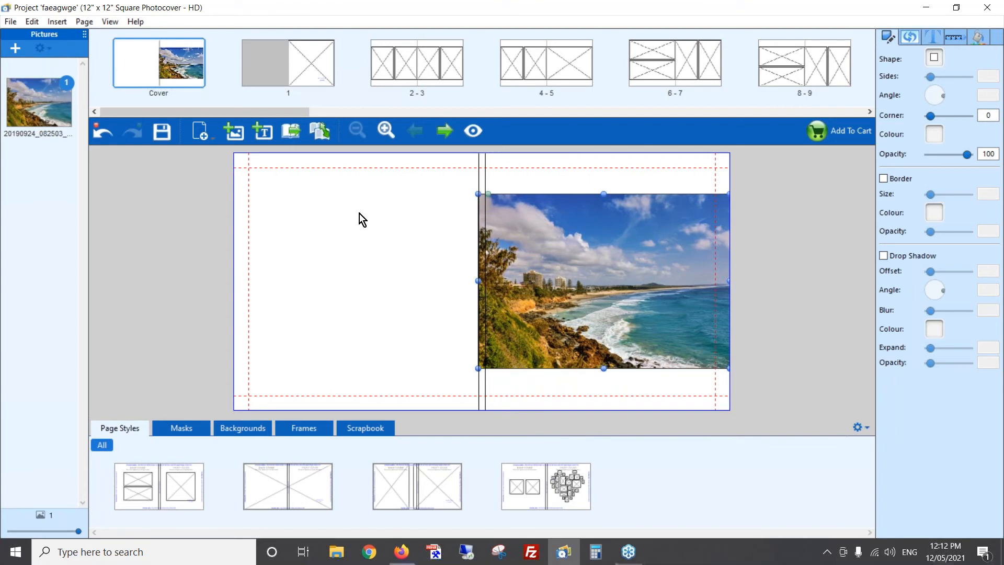
- Add a text box to the cover, widen it across the spine, and enter "Our Coolum Holiday" in it
{"action": "left_click", "coordinate": [261, 132]}
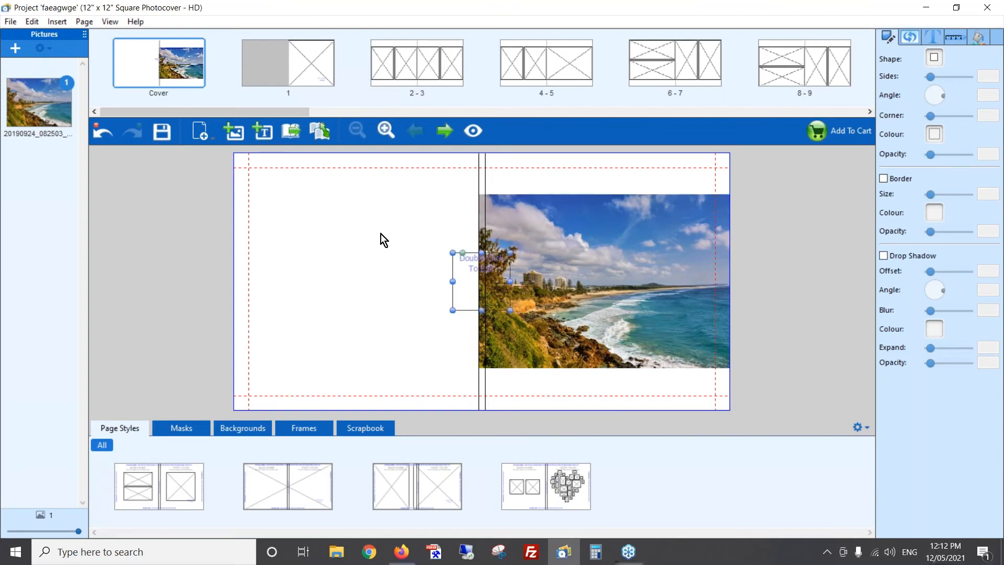
{"action": "left_click_drag", "start_coordinate": [464, 269], "coordinate": [527, 242]}
{"action": "left_click", "coordinate": [513, 249]}
{"action": "double_click", "coordinate": [425, 232]}
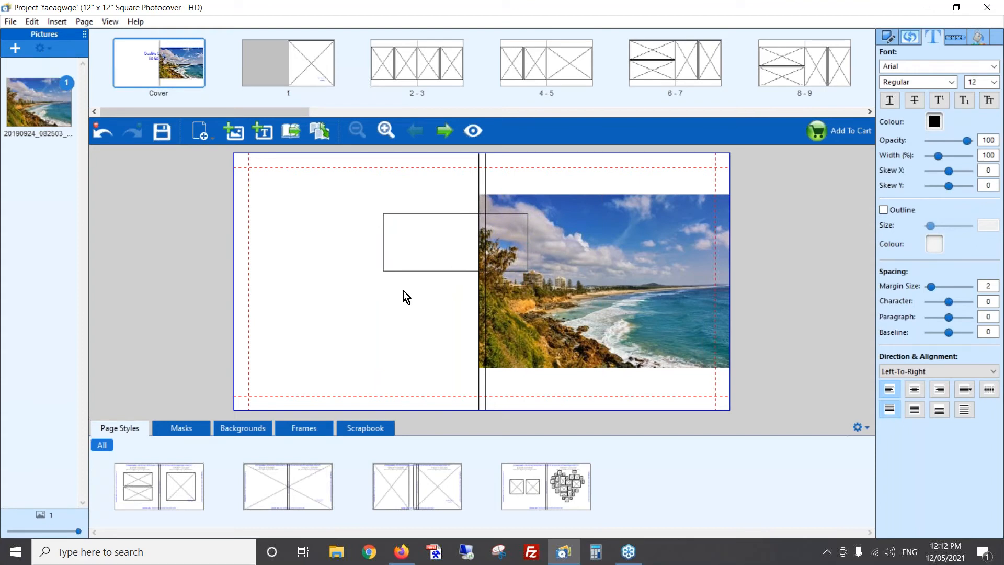
{"action": "type", "text": "asdf"}
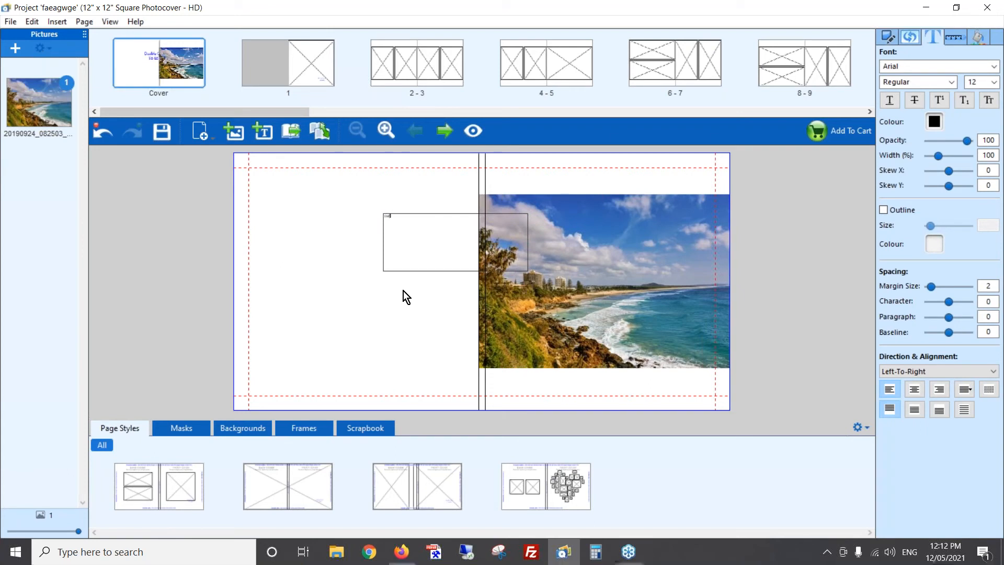
{"action": "type", "text": "ustomers holiday"}
- Set the whole title text to size 48 in the Fredoka One font
{"action": "left_click_drag", "start_coordinate": [433, 220], "coordinate": [356, 214]}
{"action": "left_click", "coordinate": [994, 83]}
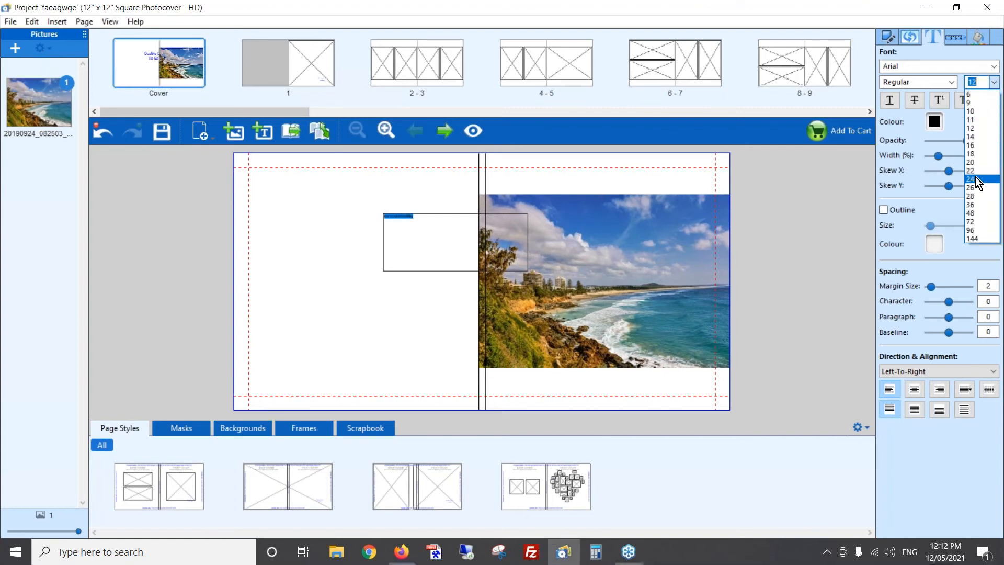
{"action": "left_click", "coordinate": [975, 211]}
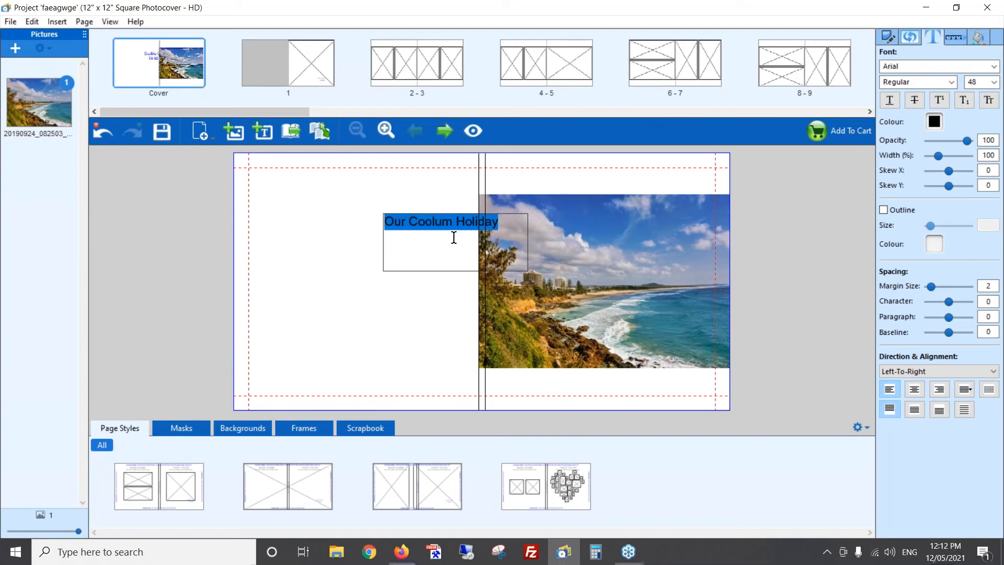
{"action": "left_click", "coordinate": [995, 68]}
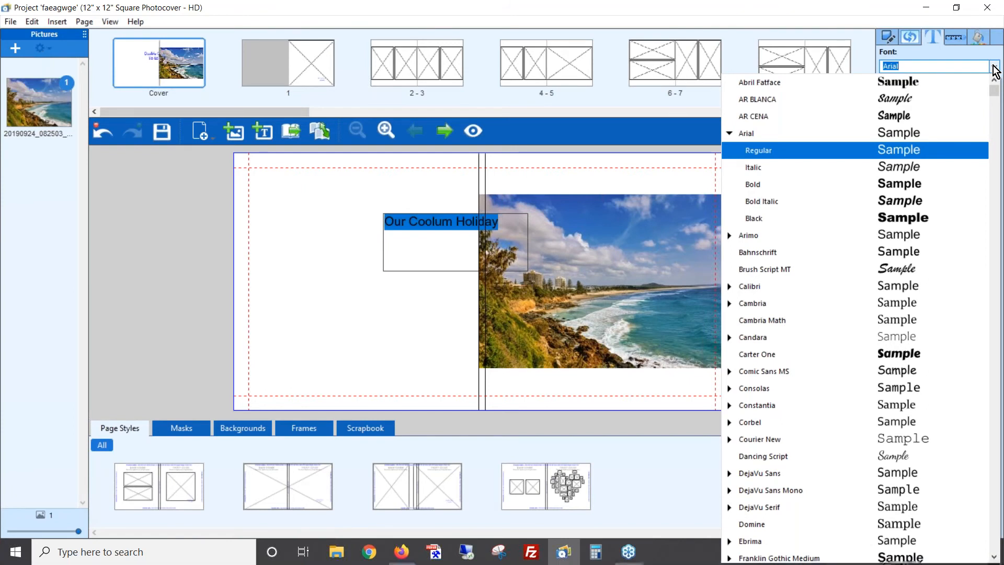
{"action": "type", "text": "f"}
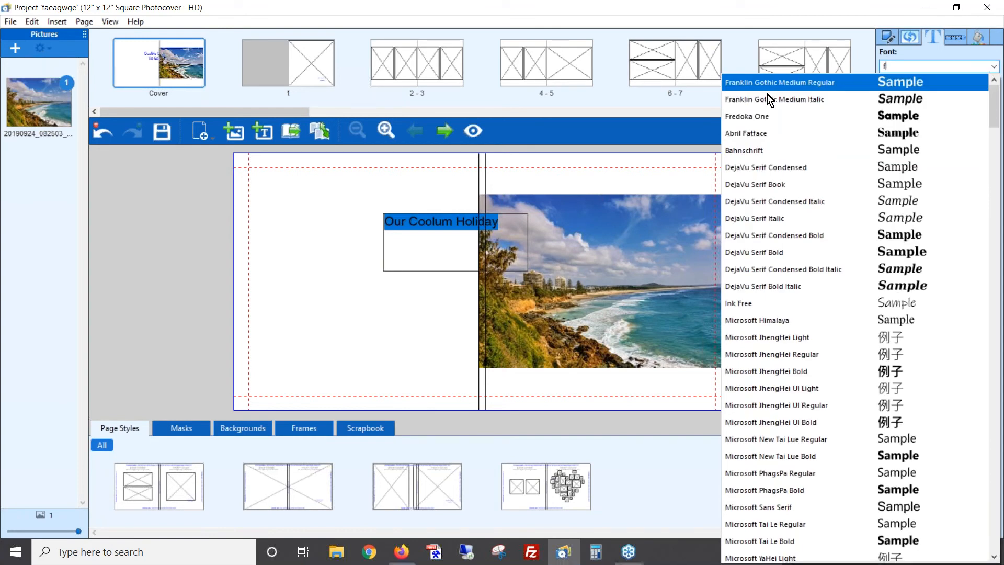
{"action": "left_click", "coordinate": [751, 117]}
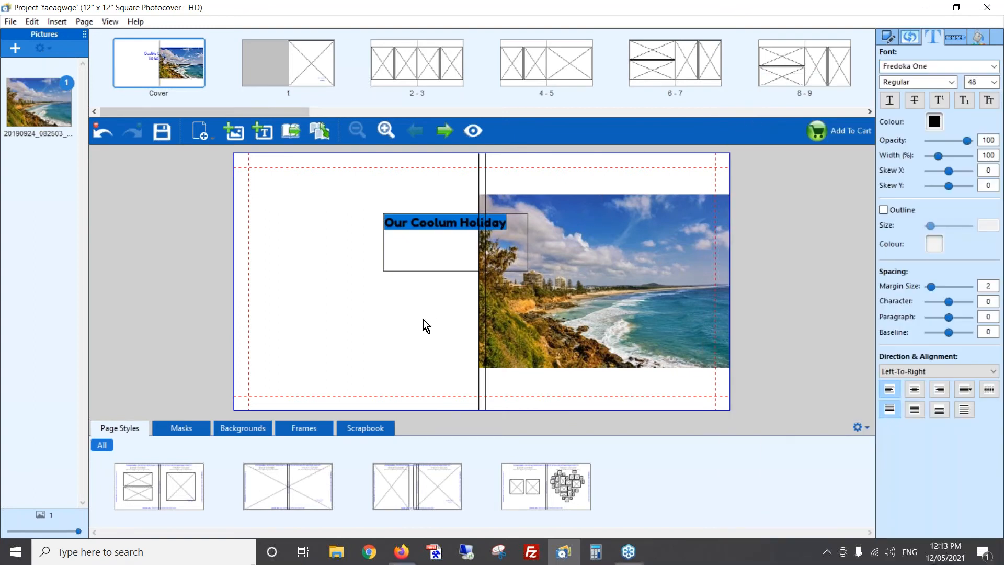
- Enlarge the title text to size 60 and finish editing it
{"action": "left_click", "coordinate": [993, 83]}
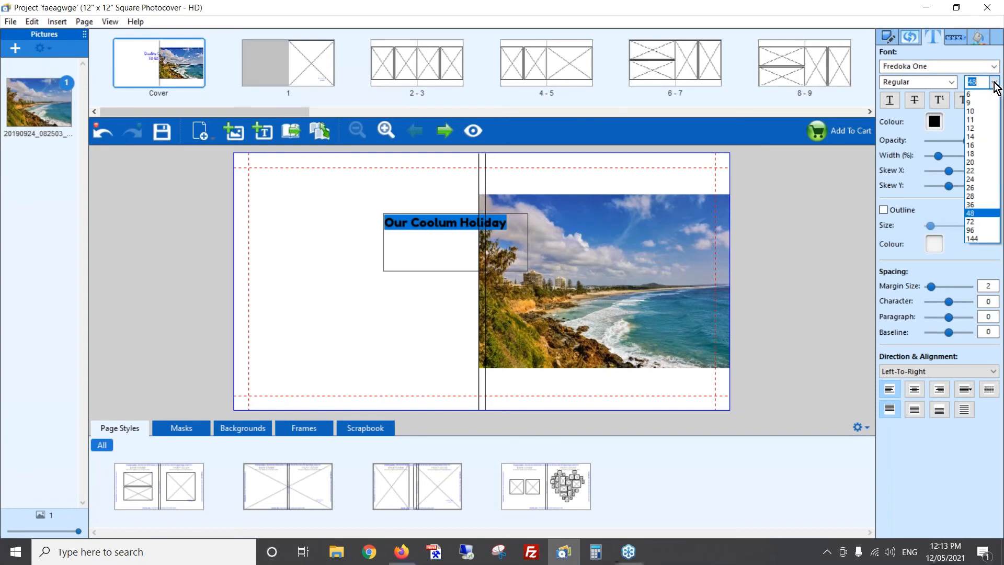
{"action": "left_click", "coordinate": [994, 84]}
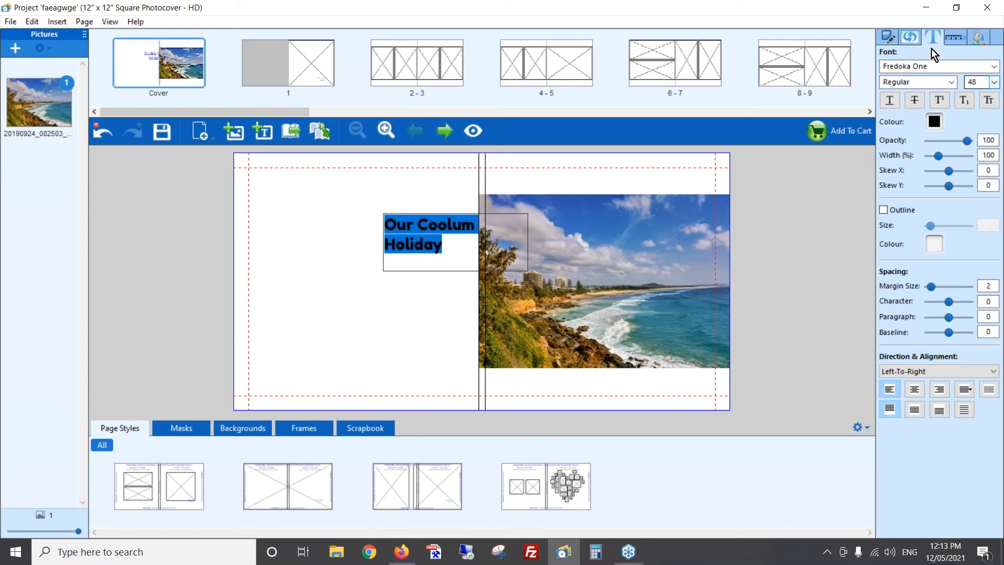
{"action": "left_click", "coordinate": [331, 297]}
- Widen the title's text box to fit the words on one line and place it over the photo's upper edge on the front cover
{"action": "left_click_drag", "start_coordinate": [430, 249], "coordinate": [343, 238]}
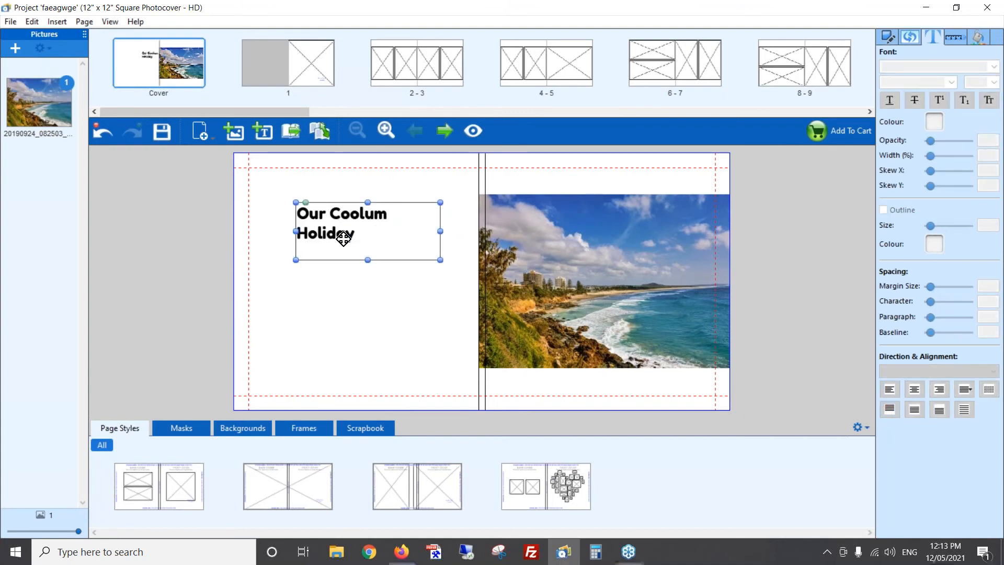
{"action": "left_click_drag", "start_coordinate": [441, 232], "coordinate": [630, 221]}
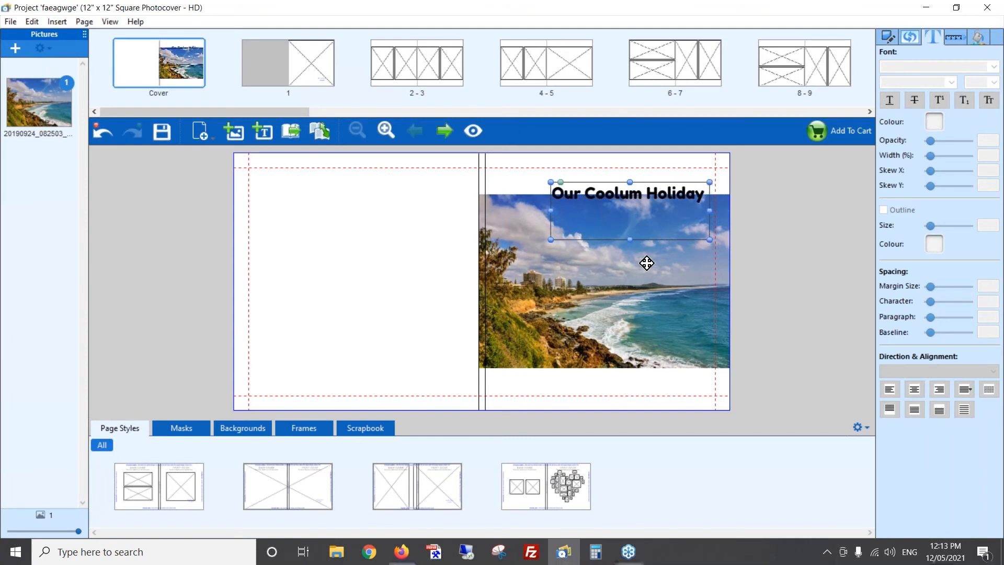
{"action": "left_click", "coordinate": [372, 246]}
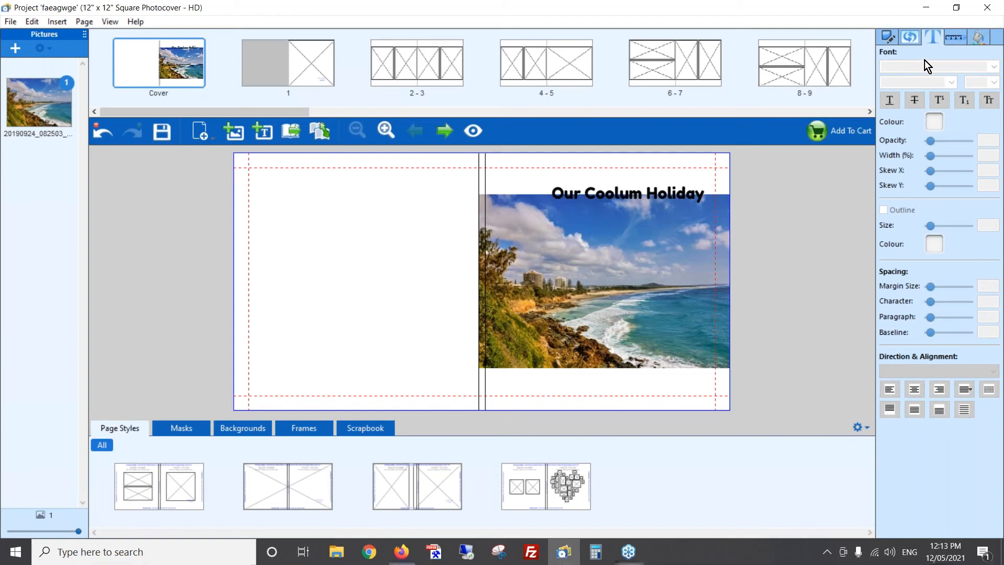
- Set the cover's front, spine and back page backgrounds to black
{"action": "left_click", "coordinate": [979, 38]}
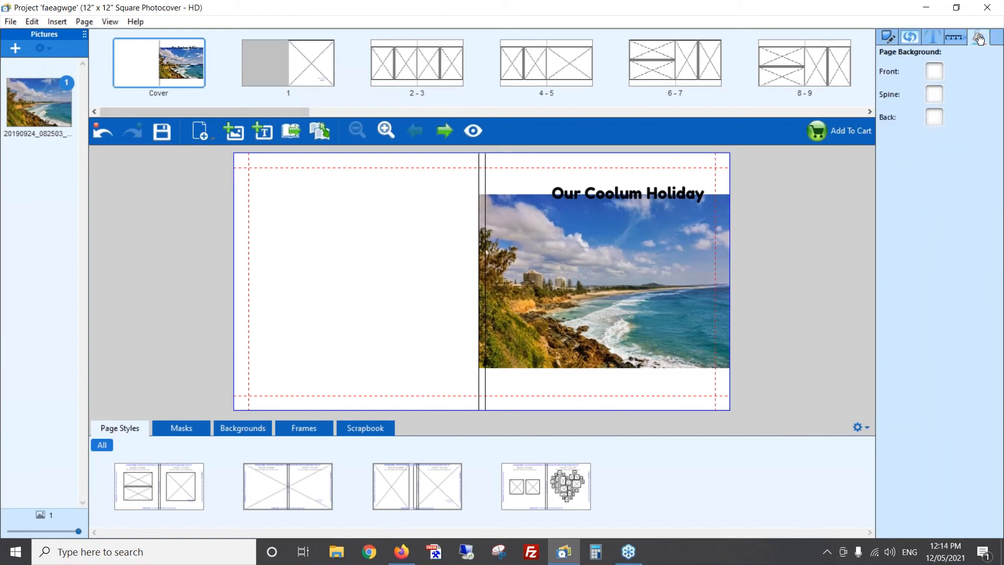
{"action": "left_click", "coordinate": [936, 69]}
{"action": "left_click", "coordinate": [938, 92]}
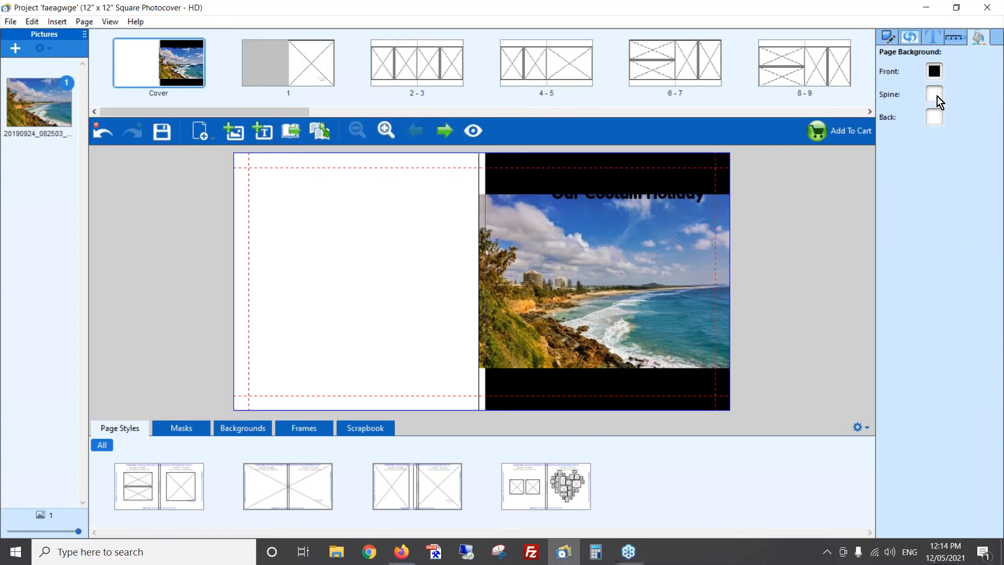
{"action": "left_click", "coordinate": [937, 96]}
{"action": "left_click", "coordinate": [936, 112]}
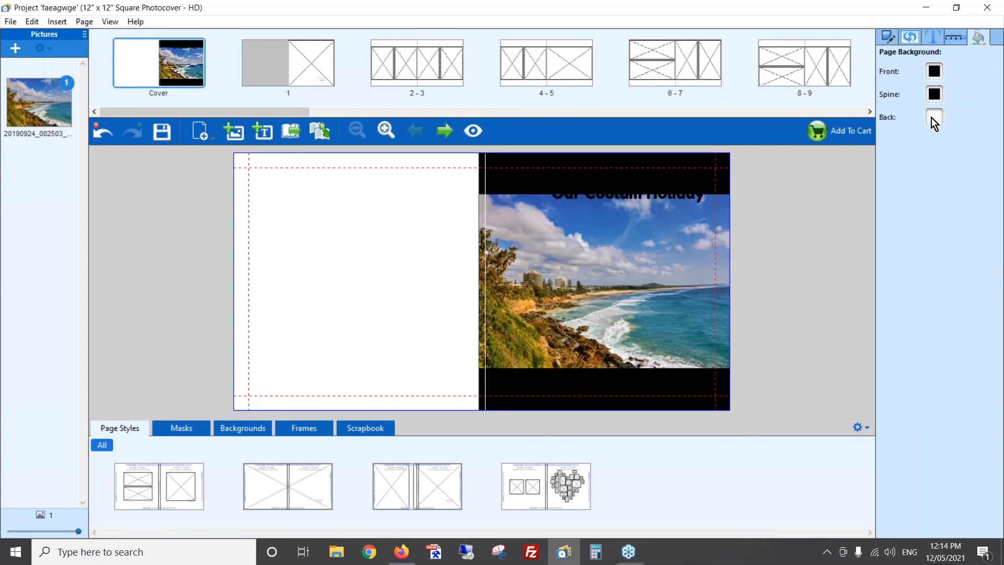
{"action": "left_click", "coordinate": [934, 117]}
{"action": "left_click", "coordinate": [938, 134]}
- Change the colour of the whole "Our Coolum Holiday" title to white
{"action": "double_click", "coordinate": [585, 195]}
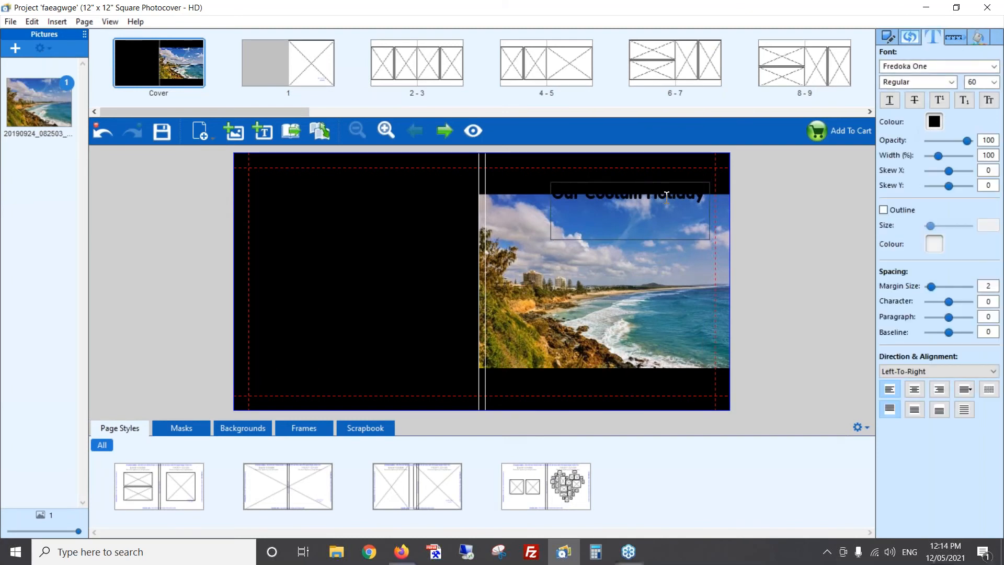
{"action": "key", "text": "ctrl+a"}
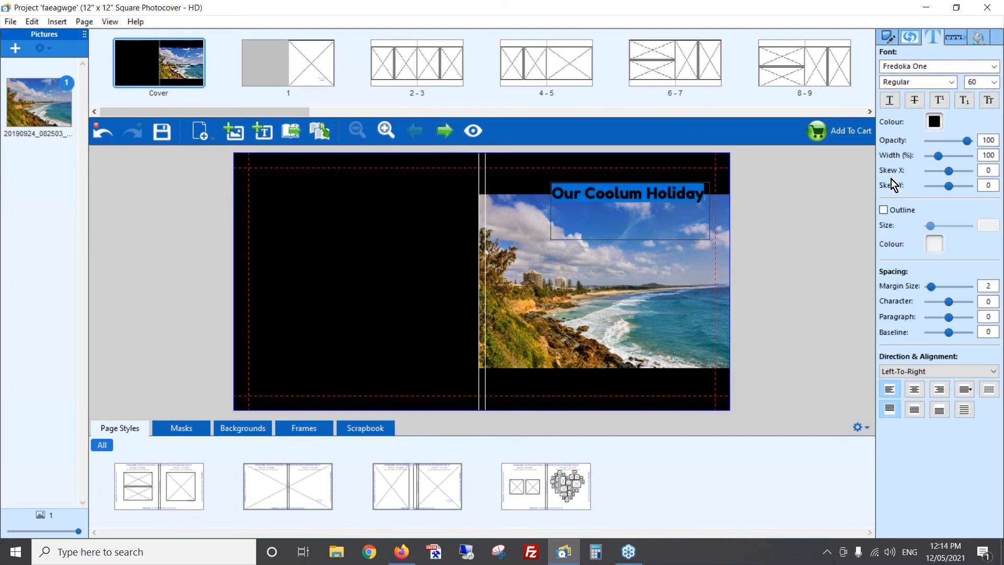
{"action": "left_click", "coordinate": [935, 122]}
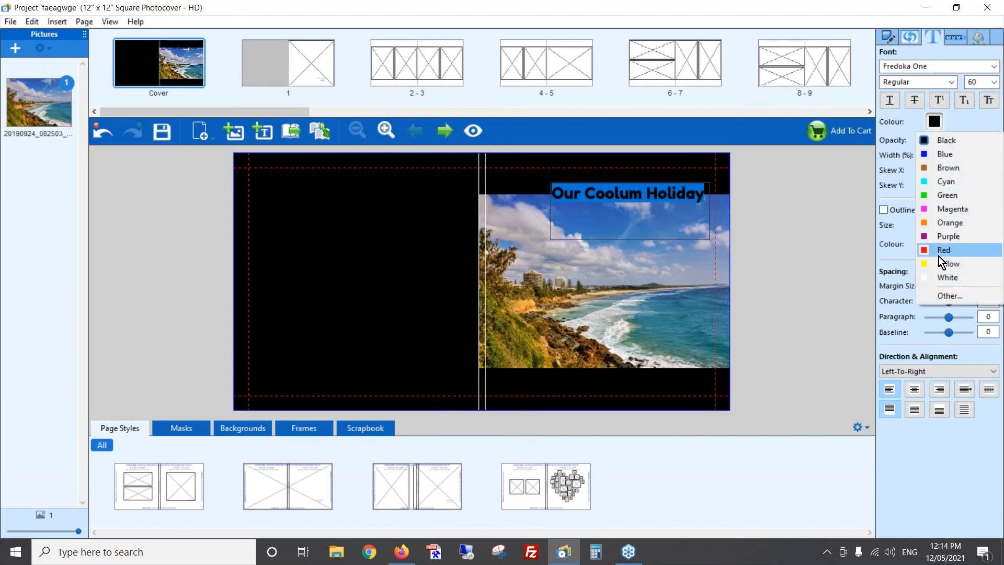
{"action": "left_click", "coordinate": [944, 277]}
{"action": "left_click", "coordinate": [382, 261]}
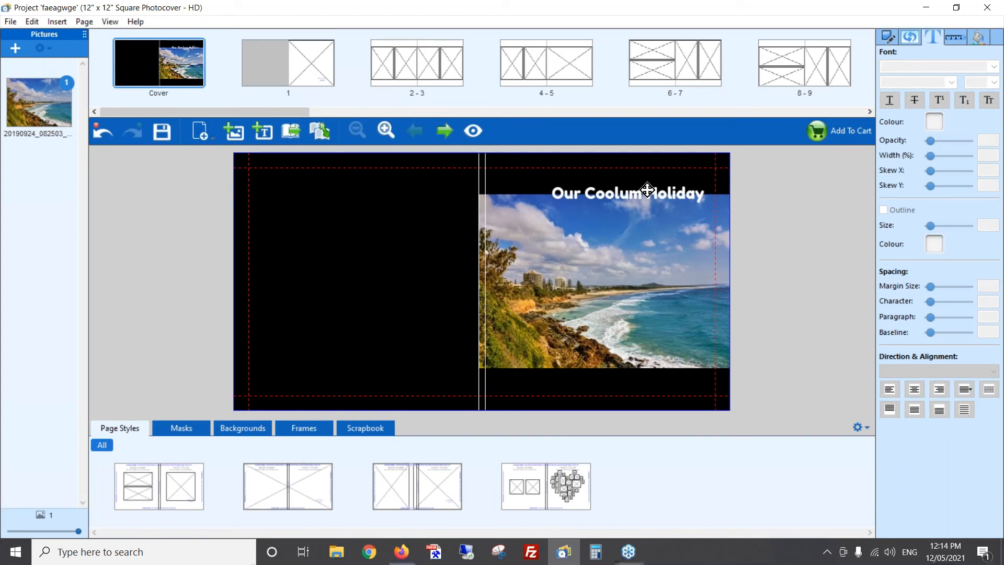
- Nudge the title slightly to fine-tune its position on the front cover
{"action": "left_click", "coordinate": [666, 199]}
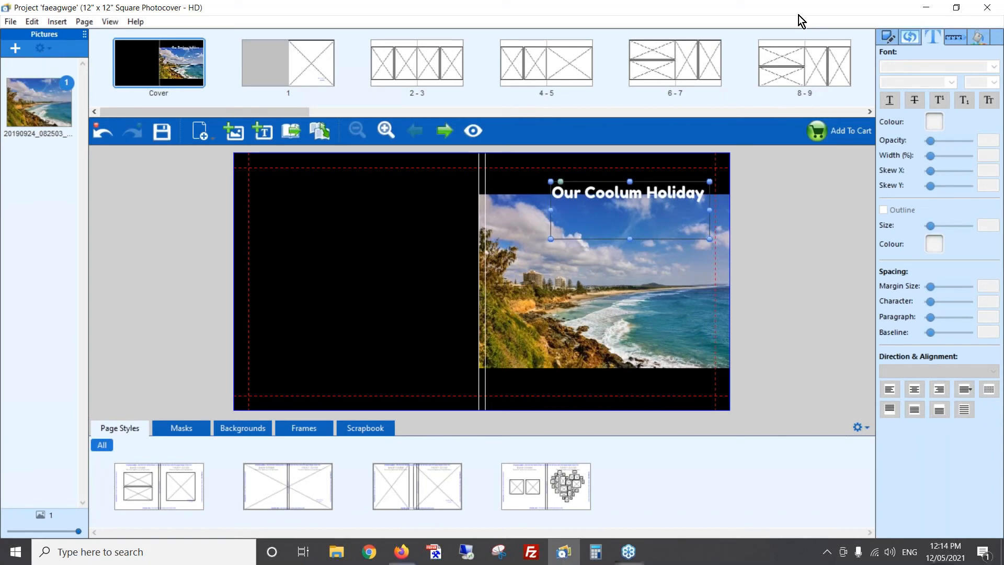
{"action": "key", "text": "Down"}
{"action": "left_click", "coordinate": [366, 201]}
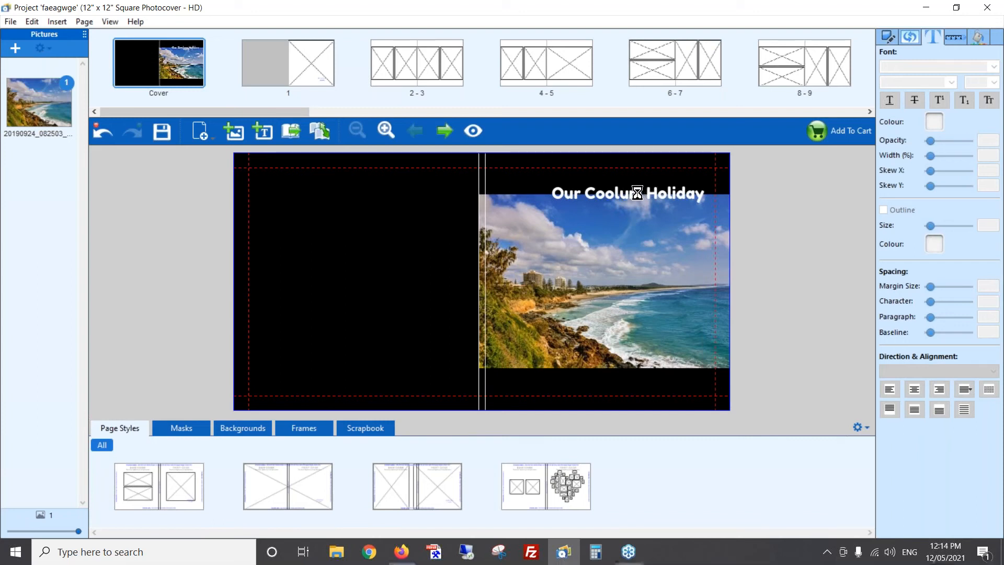
{"action": "left_click", "coordinate": [662, 191]}
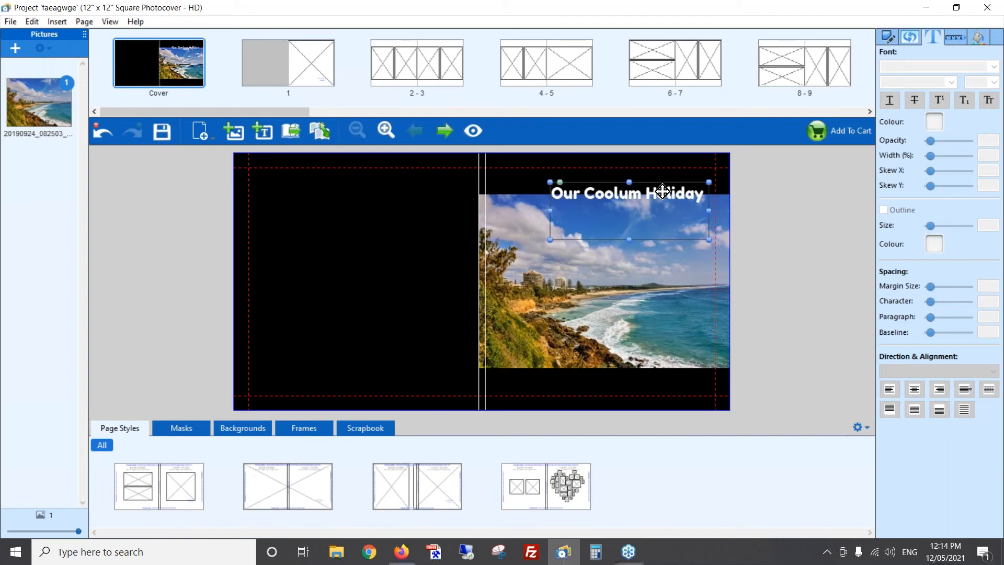
- Extend the front cover photo upward to the cover's top edge, behind the title
{"action": "left_click", "coordinate": [614, 272]}
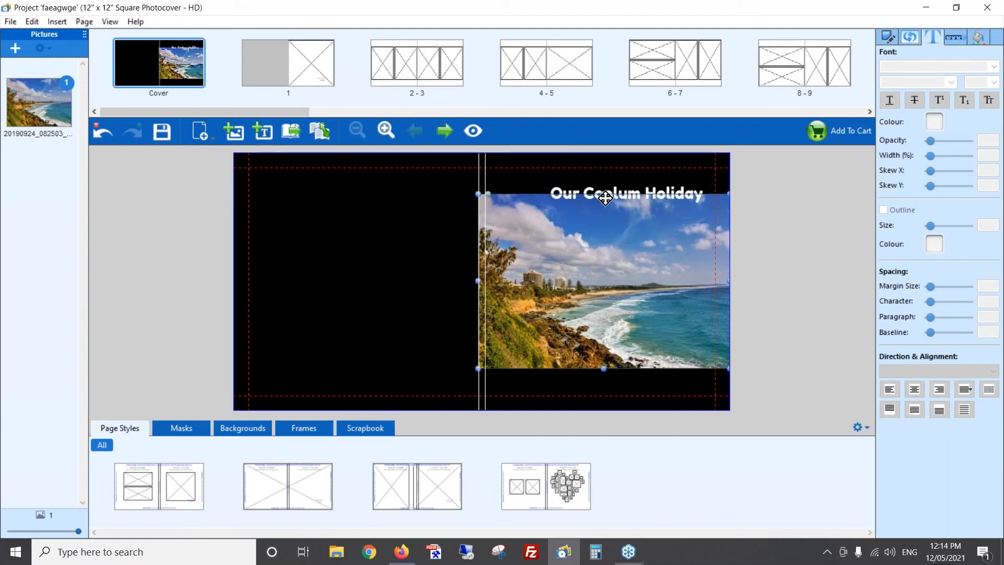
{"action": "left_click_drag", "start_coordinate": [605, 197], "coordinate": [606, 161]}
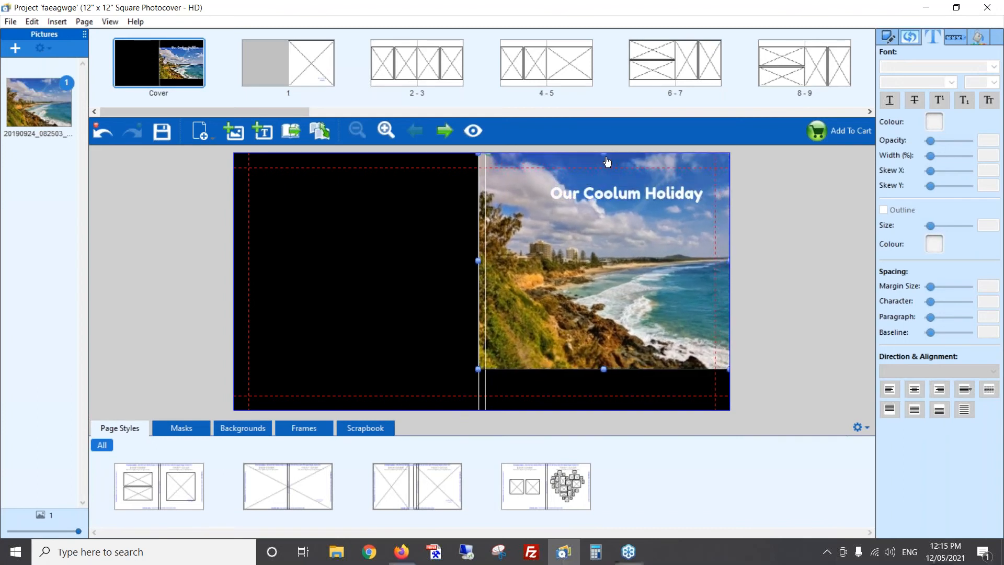
- Extend the front cover photo down to the cover's bottom edge and shift the image left within its frame
{"action": "left_click_drag", "start_coordinate": [605, 372], "coordinate": [604, 410]}
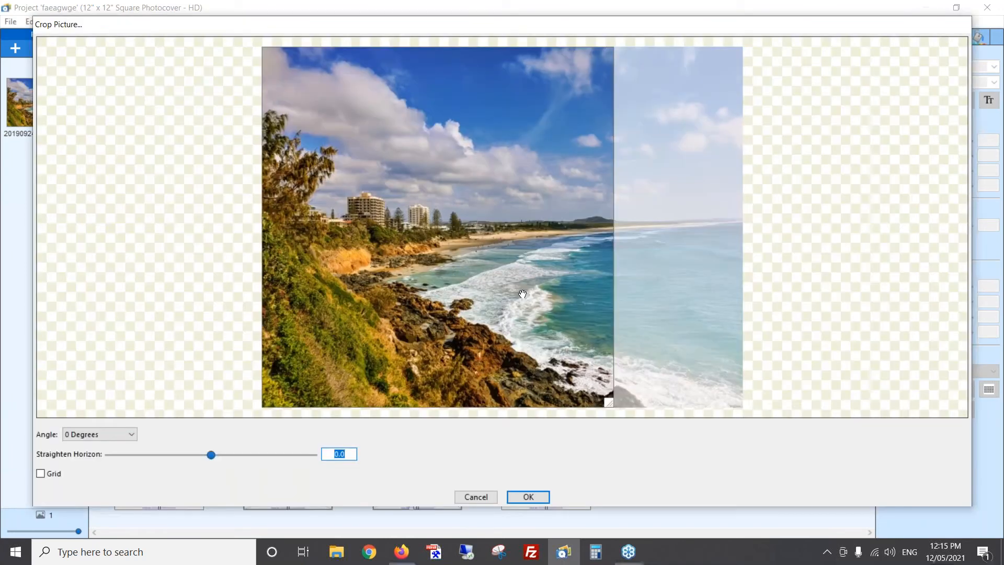
{"action": "left_click_drag", "start_coordinate": [522, 312], "coordinate": [605, 314]}
{"action": "left_click", "coordinate": [534, 496]}
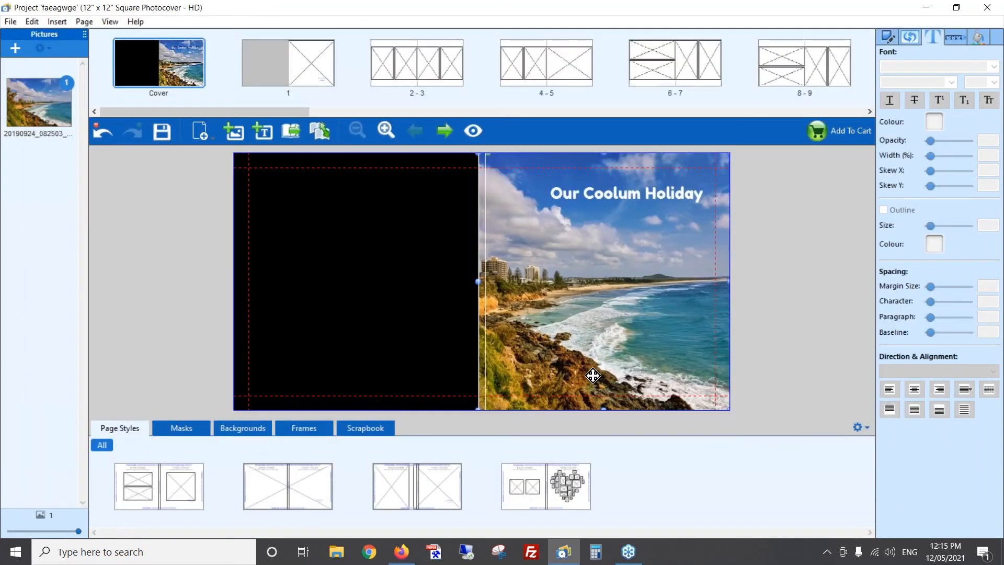
- Move the "Our Coolum Holiday" title slightly left and up, and set all its text to the Domine font
{"action": "mouse_move", "coordinate": [653, 193]}
{"action": "left_mouse_down"}
{"action": "mouse_move", "coordinate": [623, 204]}
{"action": "mouse_move", "coordinate": [634, 189]}
{"action": "left_mouse_up"}
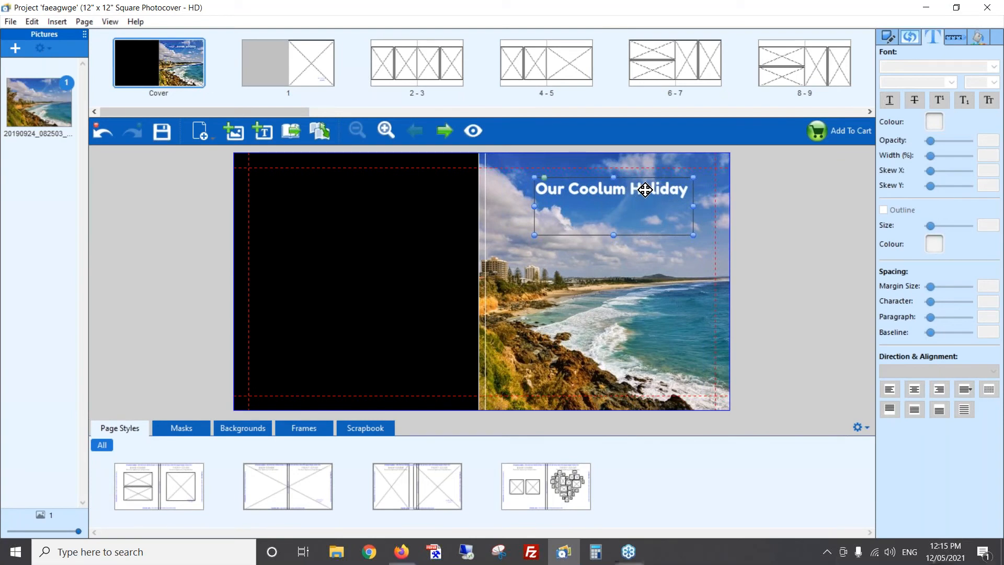
{"action": "double_click", "coordinate": [644, 190]}
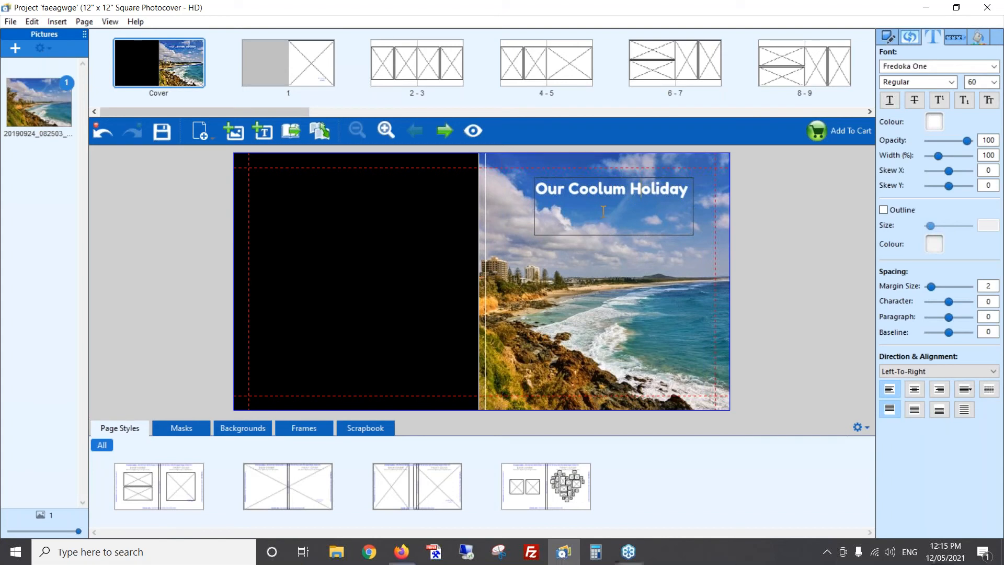
{"action": "key", "text": "ctrl+a"}
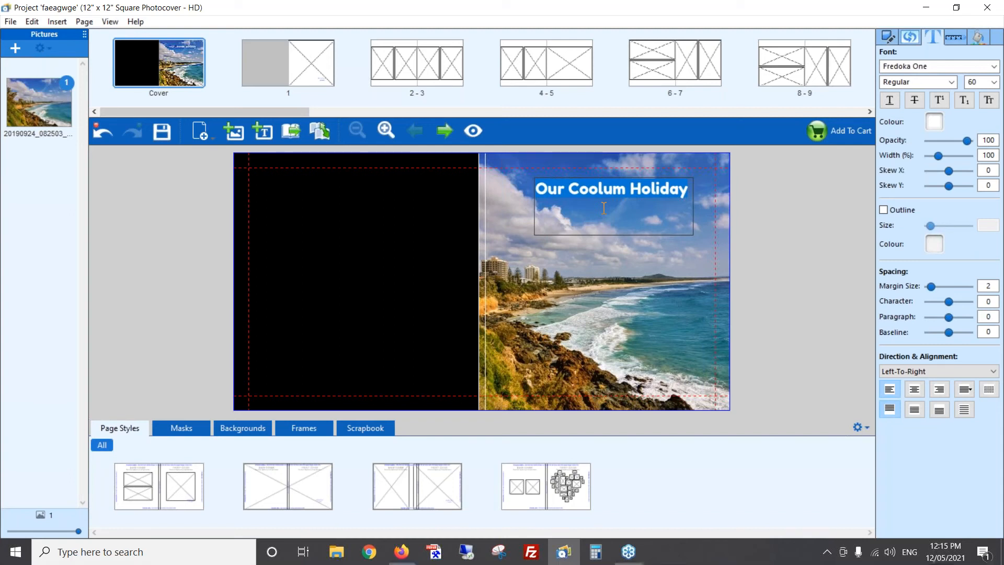
{"action": "left_click", "coordinate": [982, 66]}
{"action": "type", "text": "d"}
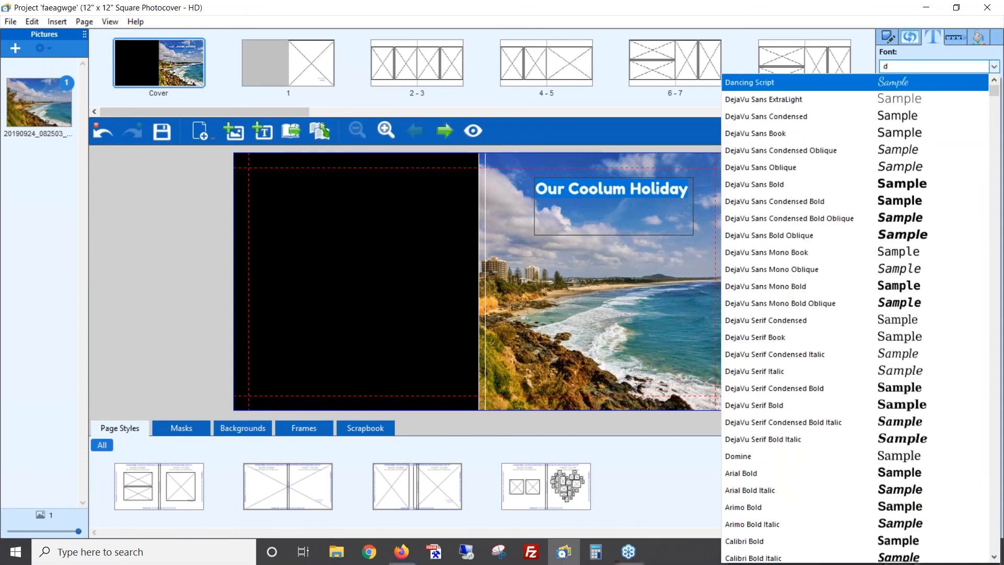
{"action": "scroll", "coordinate": [791, 271], "scroll_direction": "down", "scroll_amount": 1}
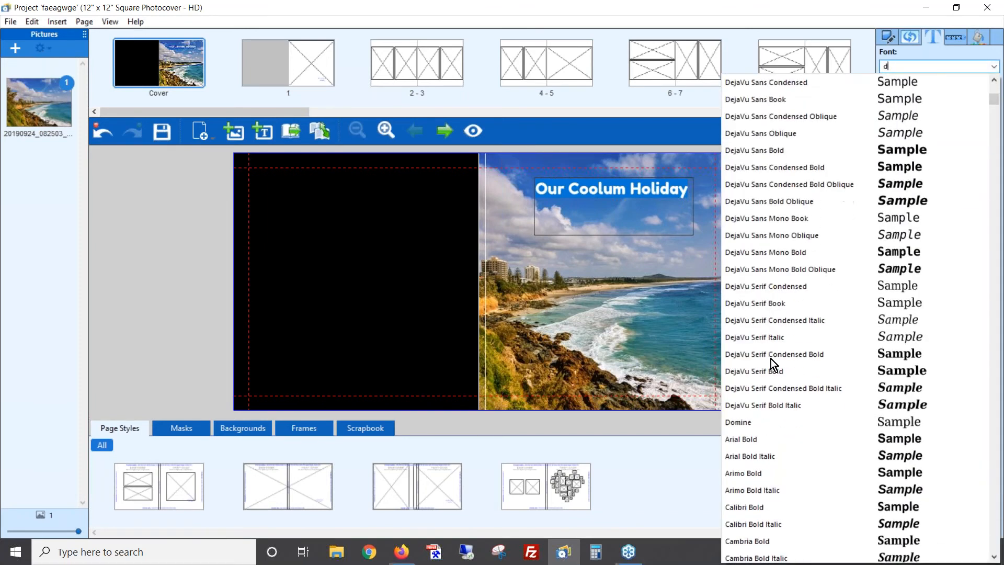
{"action": "left_click", "coordinate": [747, 423]}
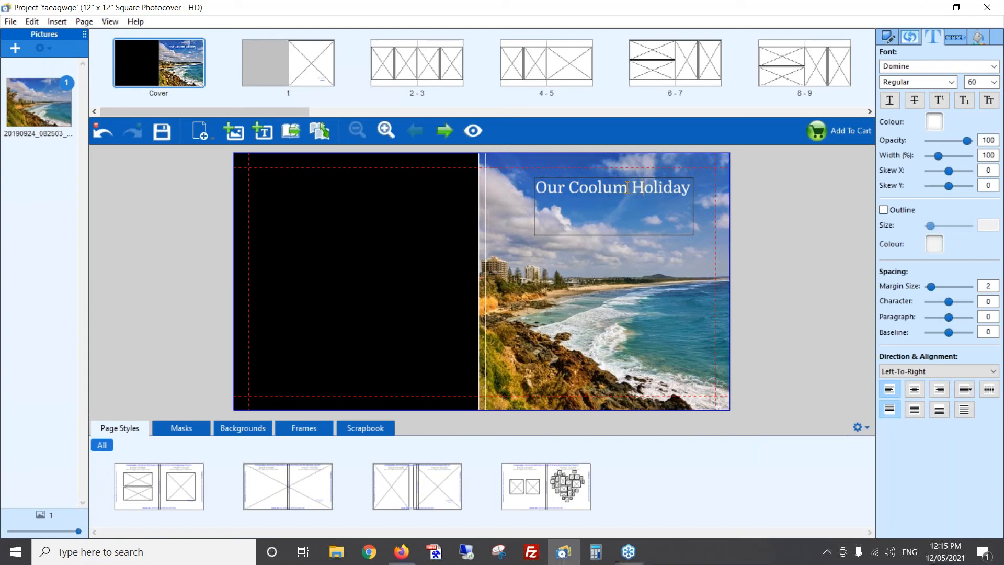
- Set only the word "Coolum" in the title to the Great Vibes font
{"action": "left_click_drag", "start_coordinate": [600, 189], "coordinate": [569, 188]}
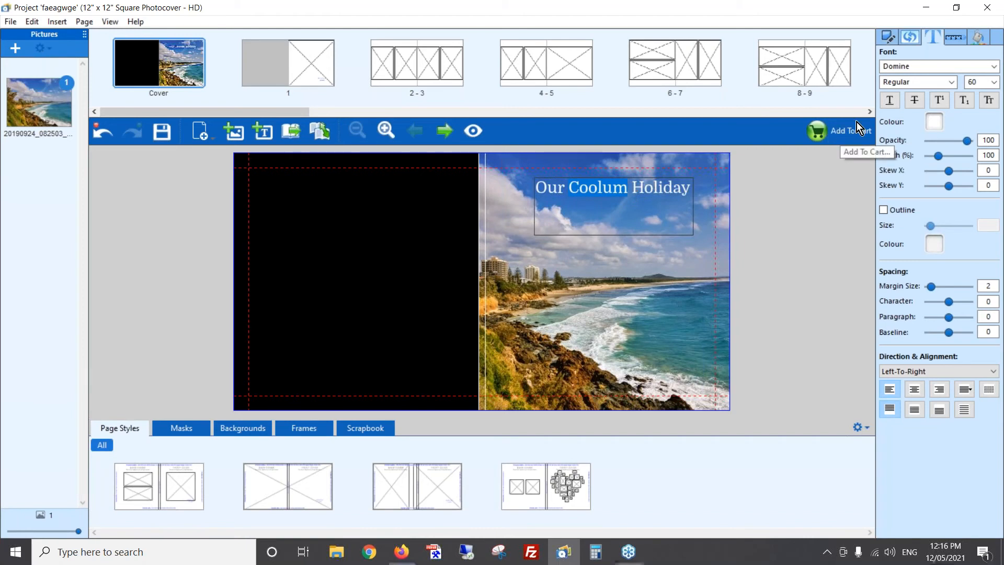
{"action": "left_click", "coordinate": [993, 67]}
{"action": "type", "text": "g"}
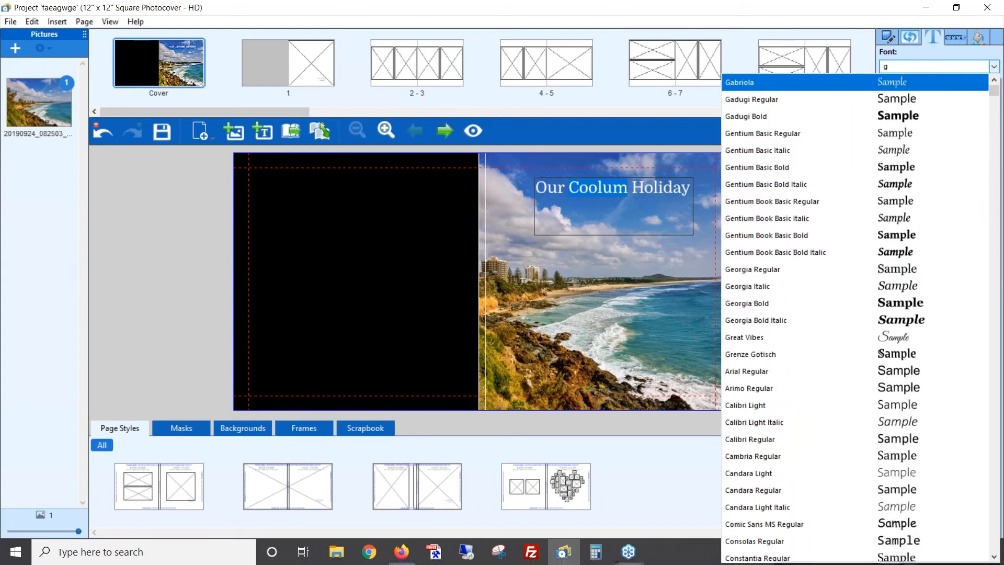
{"action": "left_click", "coordinate": [751, 337]}
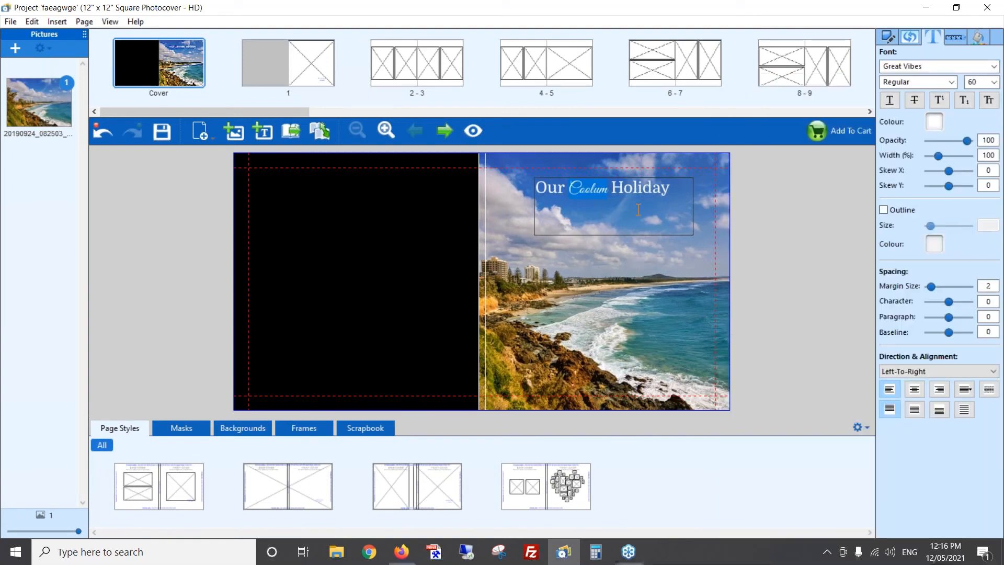
{"action": "left_click", "coordinate": [623, 261]}
- Set the font size of the whole cover title to 72
{"action": "left_click", "coordinate": [688, 187]}
{"action": "left_click", "coordinate": [674, 188]}
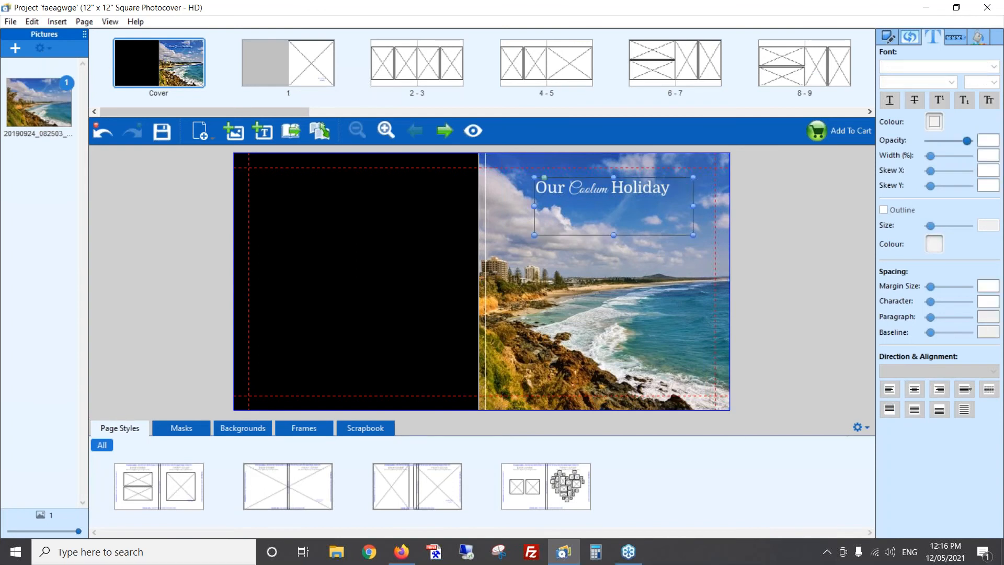
{"action": "key", "text": "ctrl+a"}
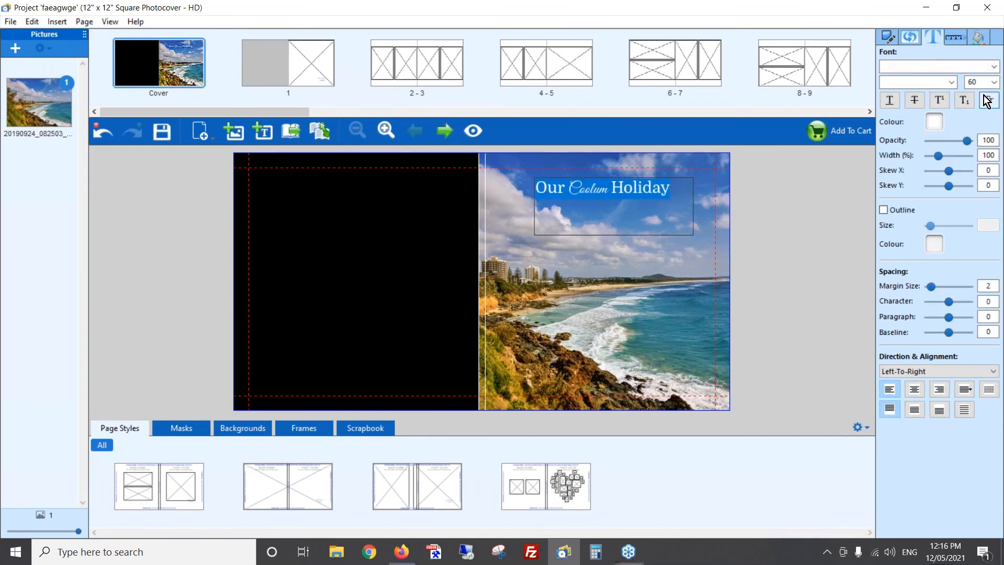
{"action": "left_click", "coordinate": [993, 84]}
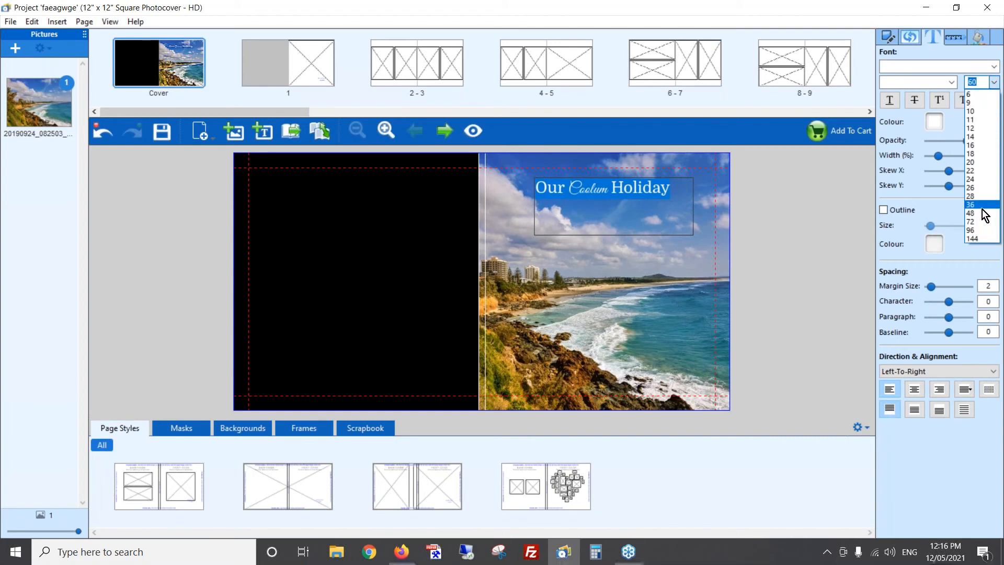
{"action": "left_click", "coordinate": [975, 221]}
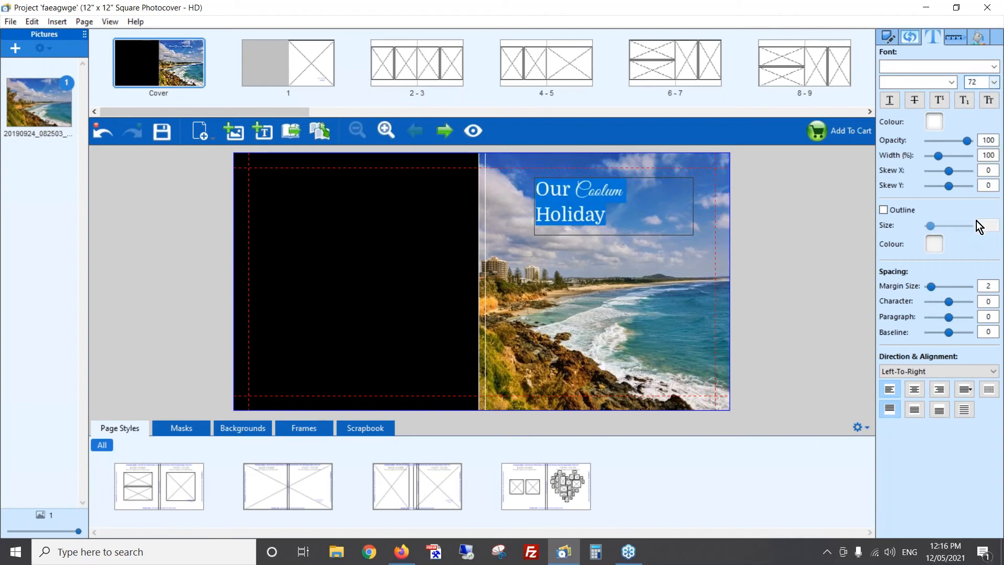
{"action": "left_click", "coordinate": [603, 257]}
- Widen the title's text box so the title fits on one line, and move it slightly right
{"action": "left_click", "coordinate": [583, 204]}
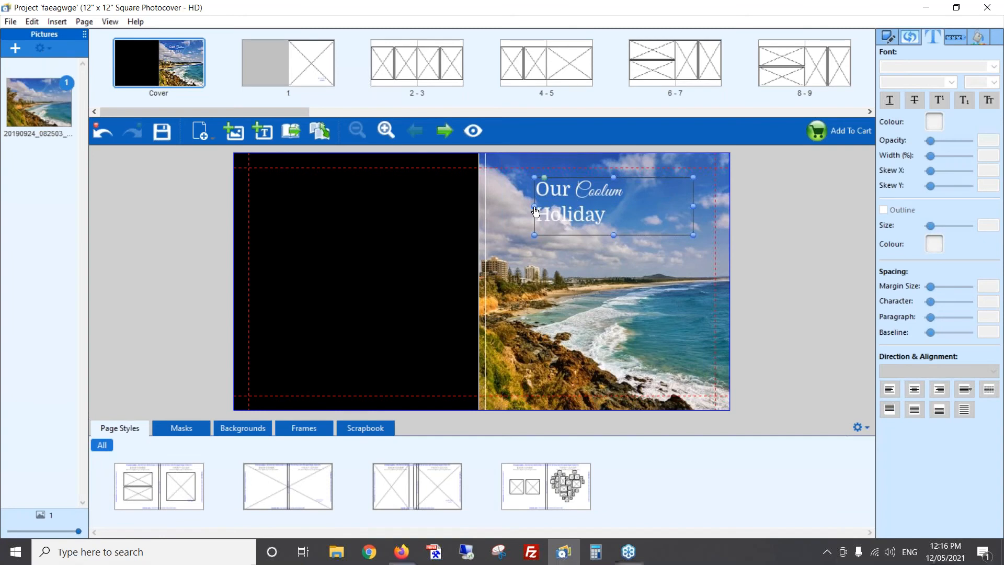
{"action": "left_click_drag", "start_coordinate": [535, 210], "coordinate": [517, 210]}
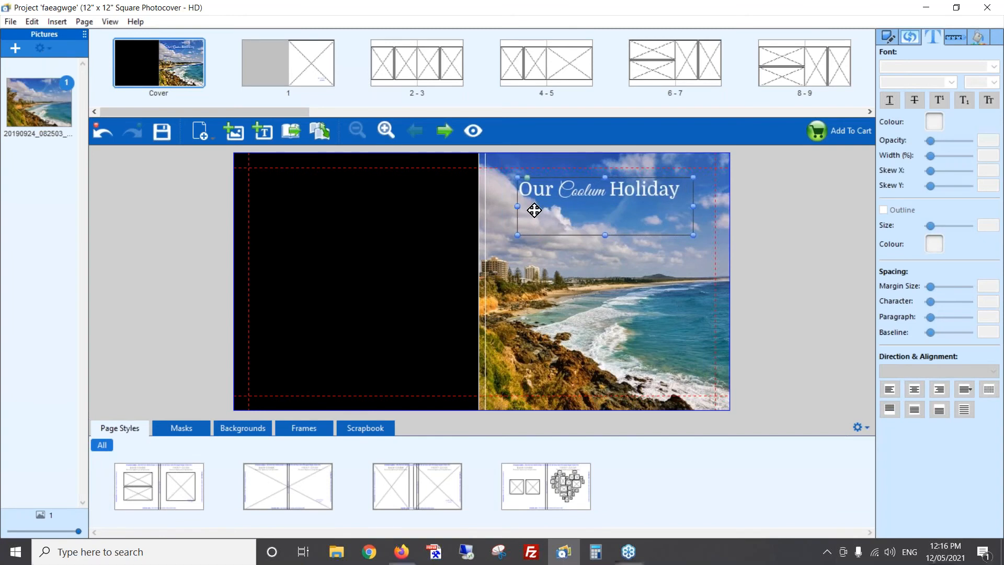
{"action": "left_click_drag", "start_coordinate": [641, 217], "coordinate": [654, 218]}
{"action": "left_click", "coordinate": [419, 256]}
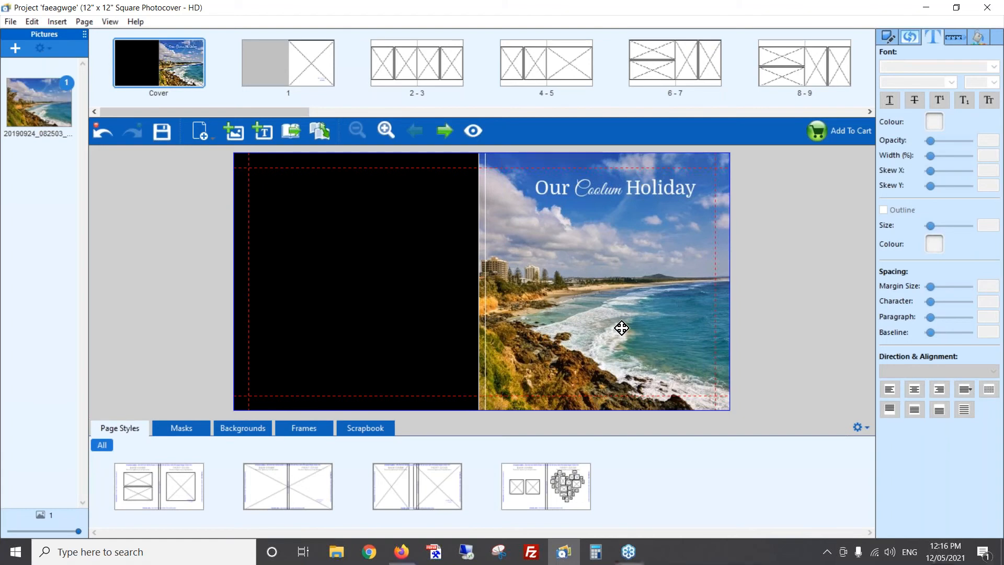
- Darken the front cover photo by setting its brightness to -27
{"action": "left_click", "coordinate": [642, 253]}
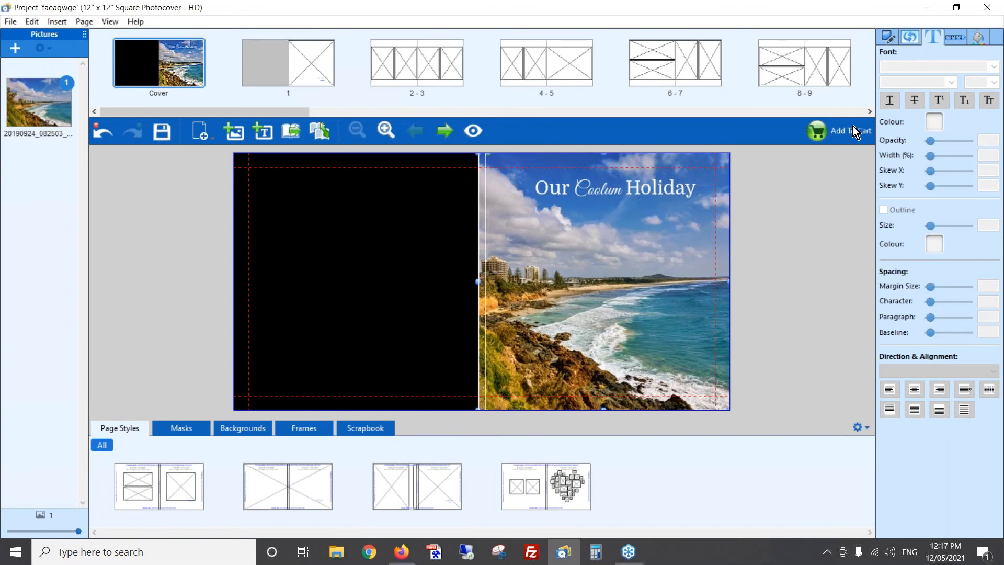
{"action": "left_click", "coordinate": [910, 38]}
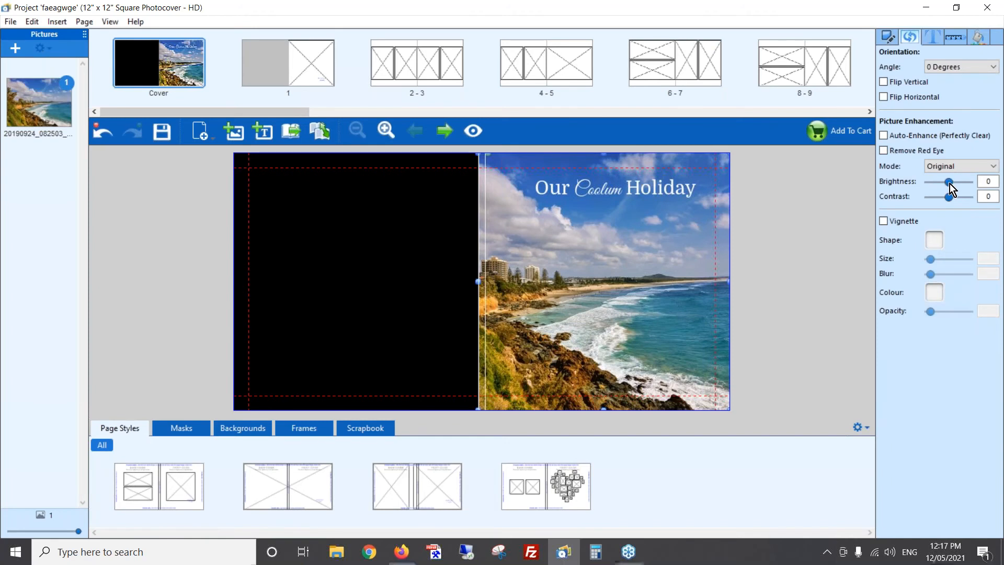
{"action": "left_click_drag", "start_coordinate": [949, 181], "coordinate": [945, 182]}
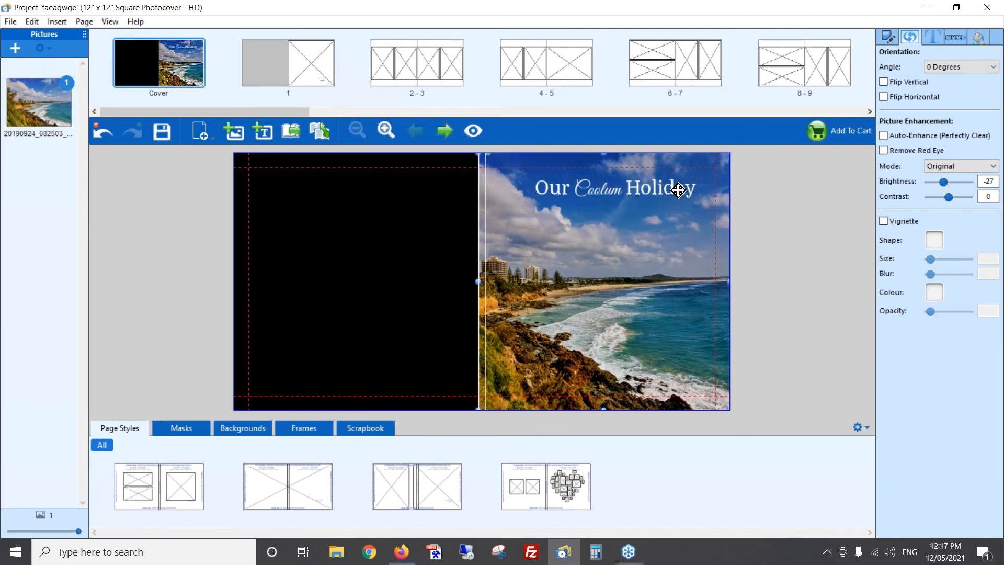
- Replace the cover title with "OUR COOLUM HOLIDAY" in capitals, one word per line
{"action": "left_click", "coordinate": [641, 188]}
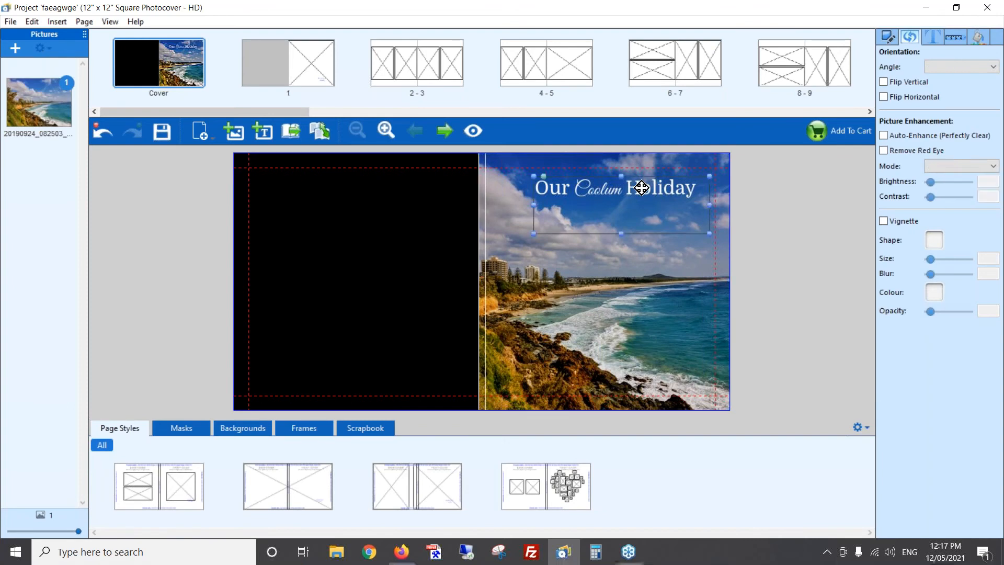
{"action": "key", "text": "ctrl+a"}
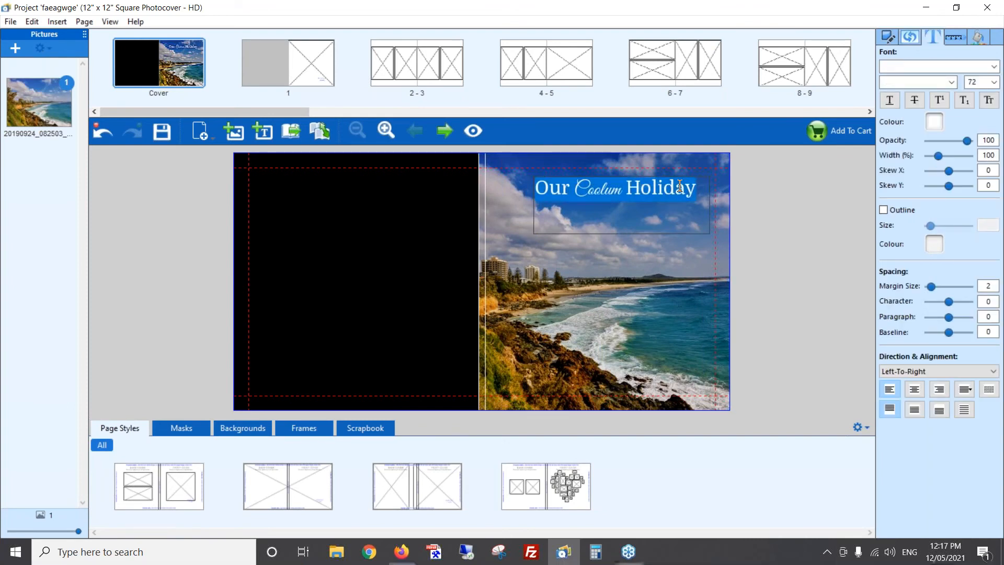
{"action": "type", "text": "OUR"}
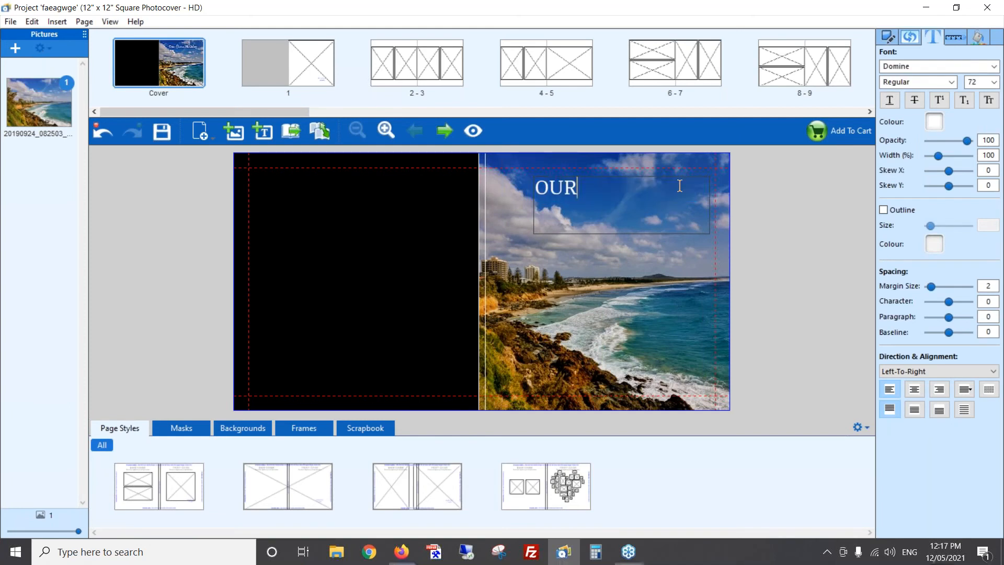
{"action": "key", "text": "Return"}
{"action": "type", "text": "COOLUM"}
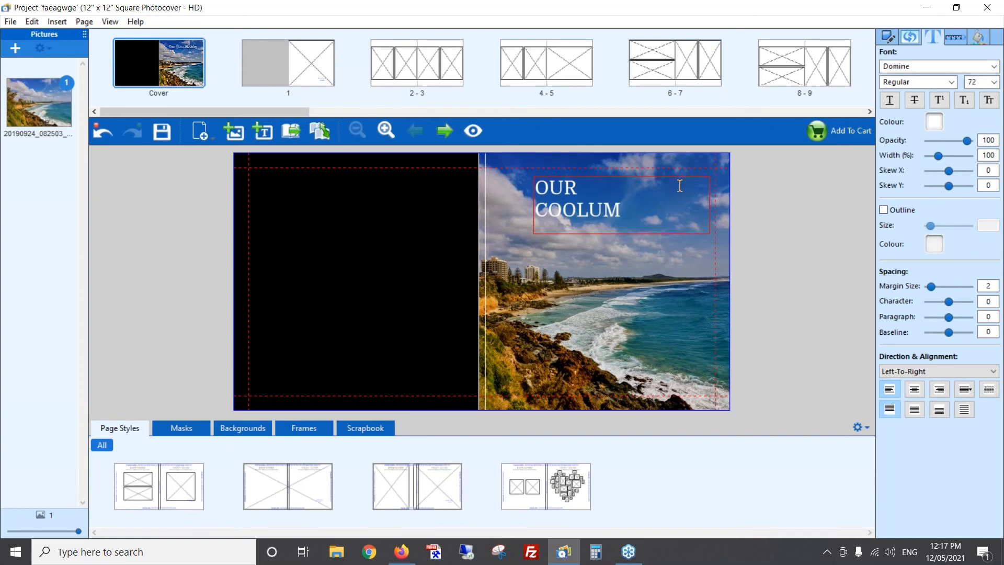
- Make the title's text box taller and narrower to fit the three stacked words
{"action": "left_click", "coordinate": [601, 336]}
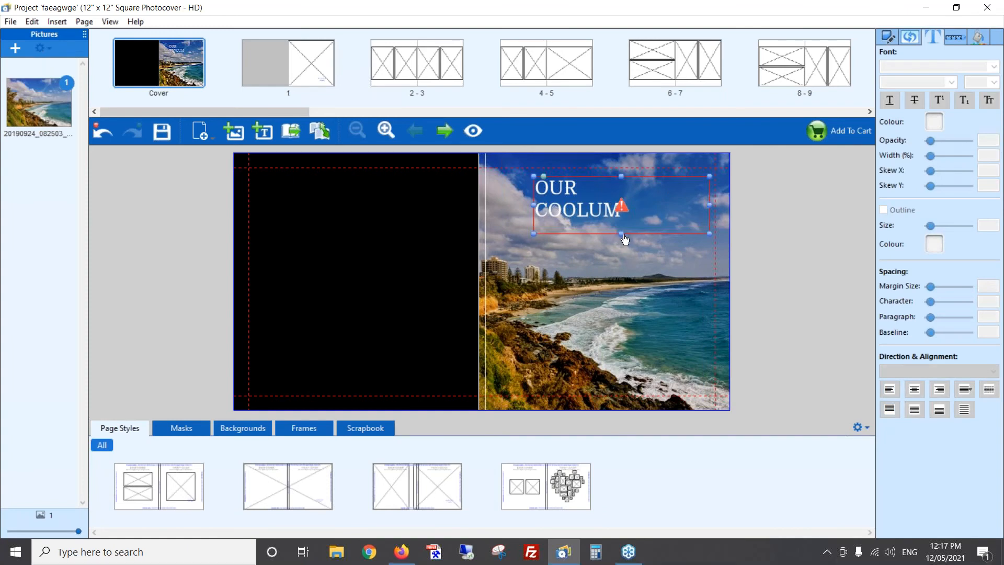
{"action": "left_click_drag", "start_coordinate": [623, 239], "coordinate": [621, 313]}
{"action": "left_click_drag", "start_coordinate": [710, 244], "coordinate": [652, 248]}
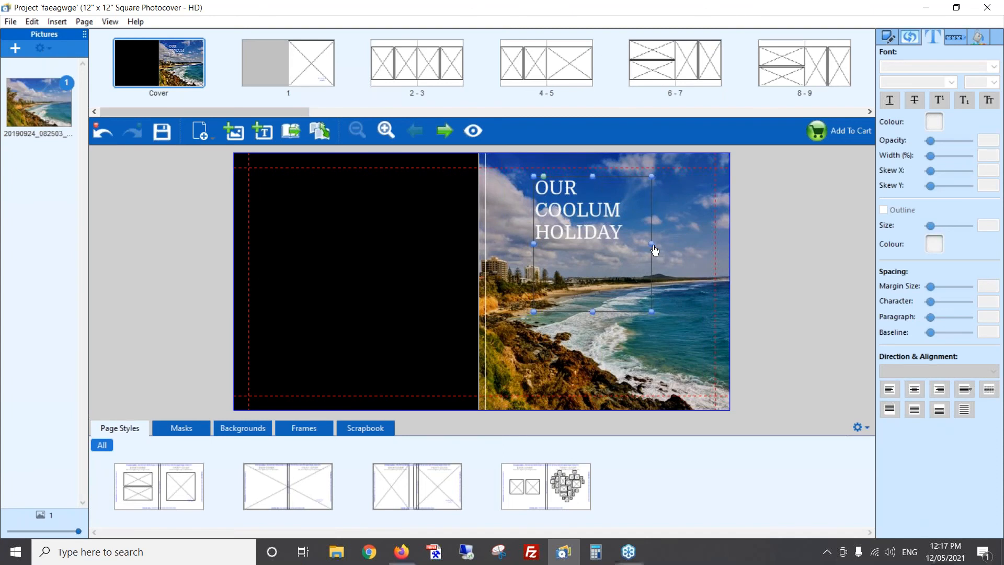
- Centre all three lines of the title horizontally within the text box
{"action": "double_click", "coordinate": [579, 221]}
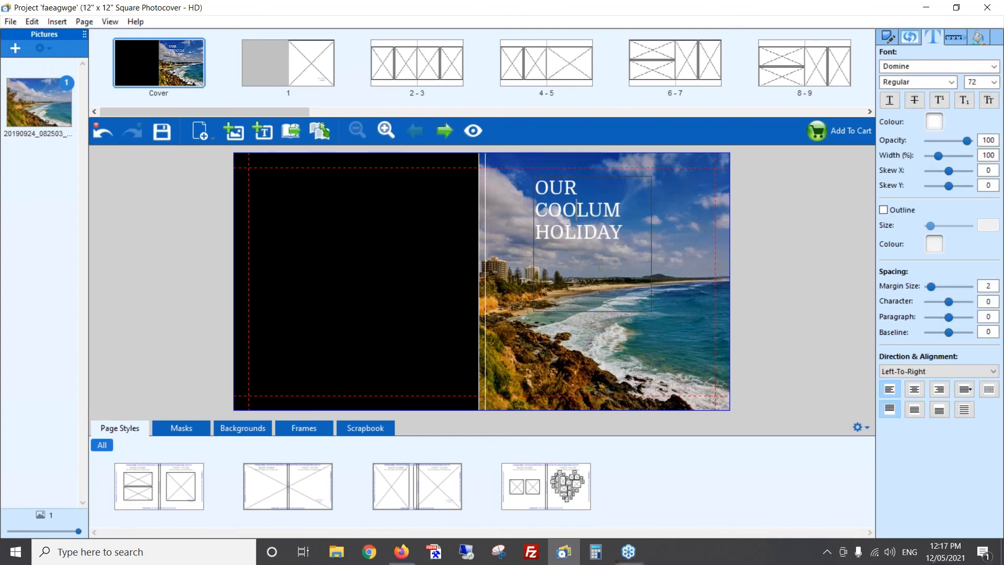
{"action": "key", "text": "ctrl+a"}
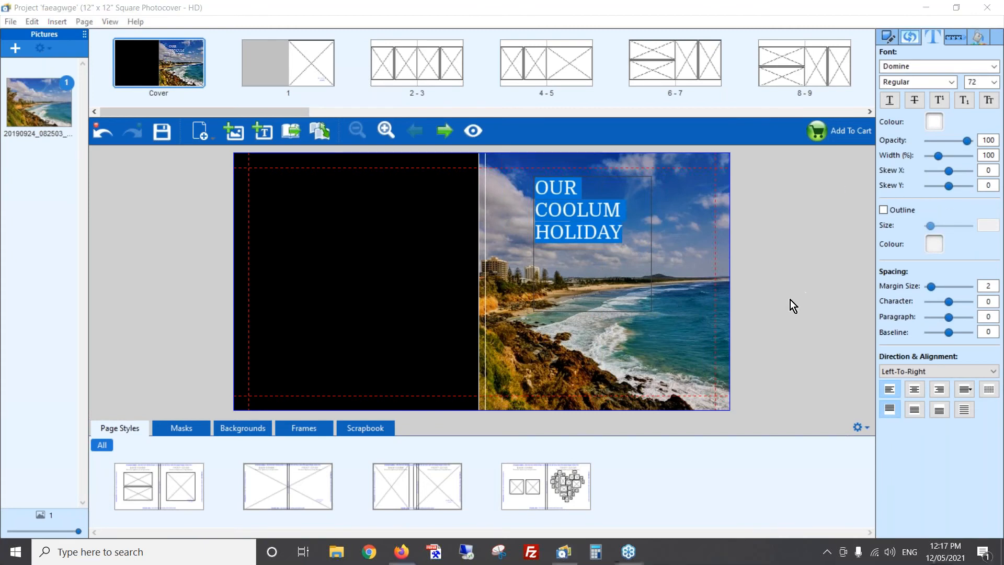
{"action": "left_click", "coordinate": [914, 391]}
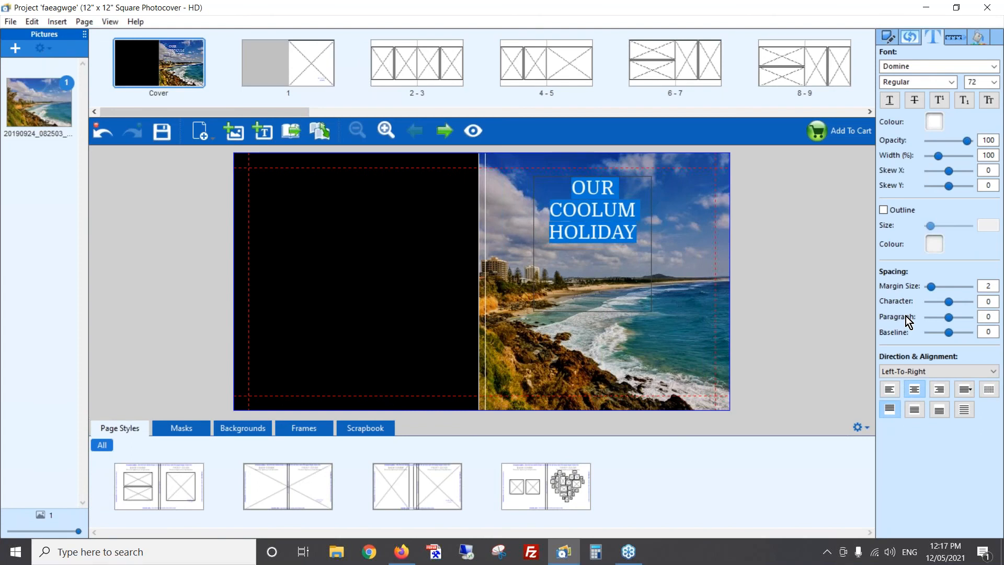
- Set the whole title to the Abril Fatface font at size 96
{"action": "left_click", "coordinate": [993, 68]}
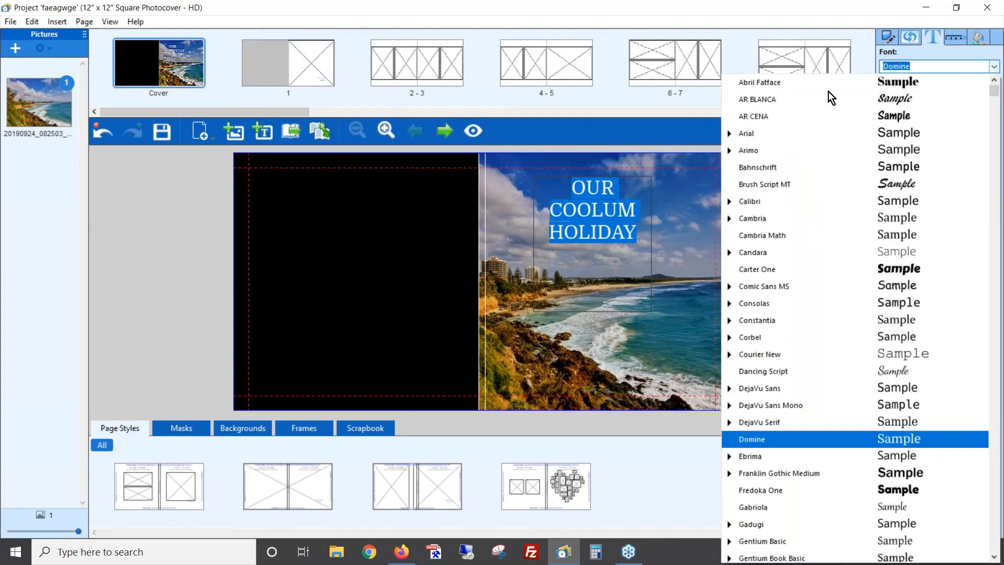
{"action": "left_click", "coordinate": [809, 86]}
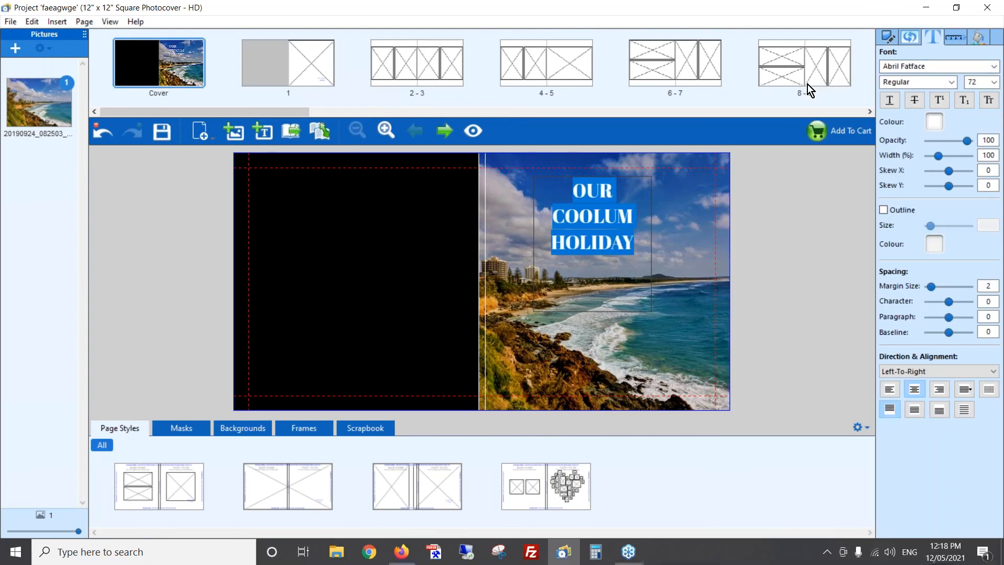
{"action": "left_click", "coordinate": [994, 82]}
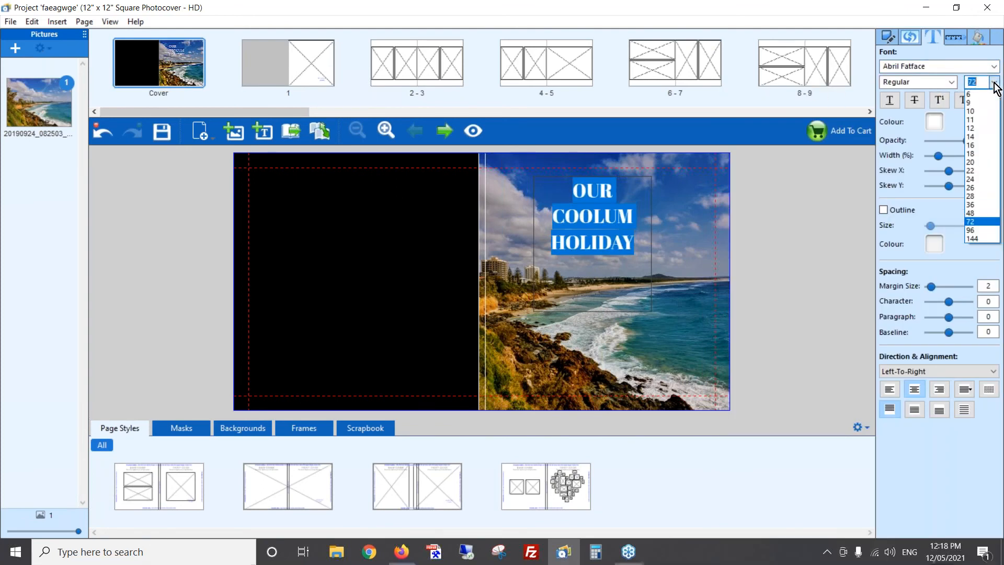
{"action": "left_click", "coordinate": [984, 230]}
{"action": "left_click", "coordinate": [692, 313]}
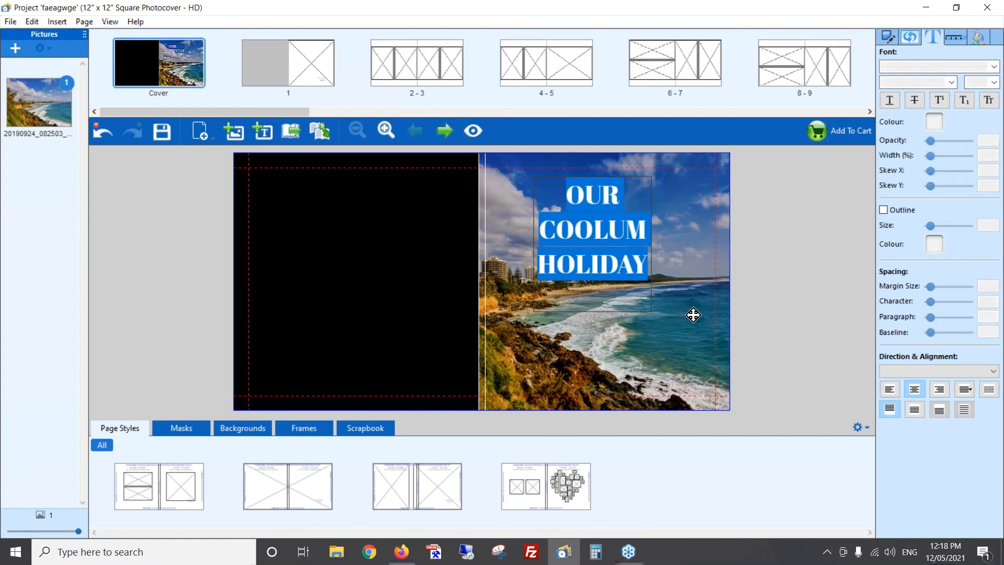
{"action": "left_click", "coordinate": [601, 239]}
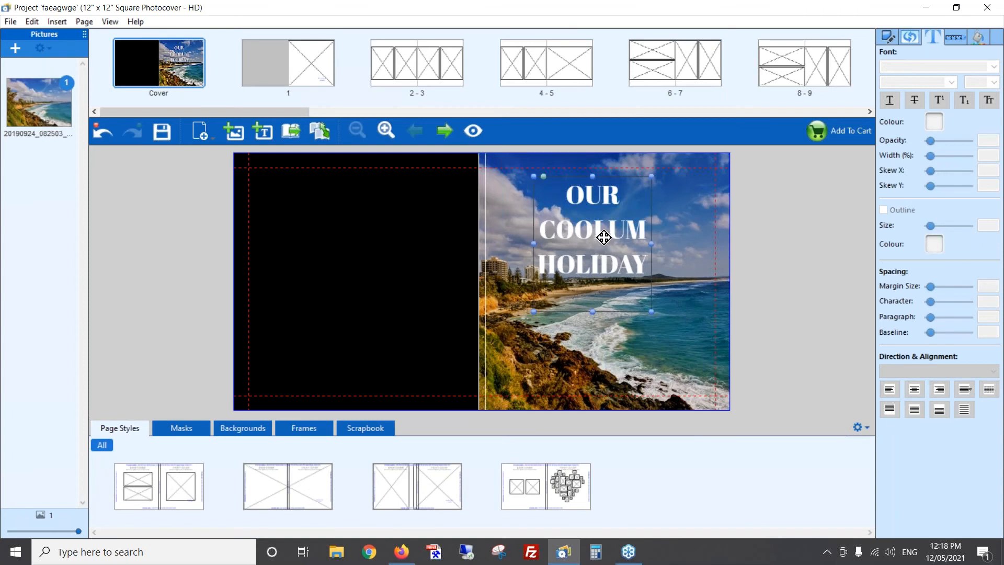
- Align the stacked title to the vertical centre of the cover page
{"action": "right_click", "coordinate": [599, 227]}
{"action": "mouse_move", "coordinate": [637, 234]}
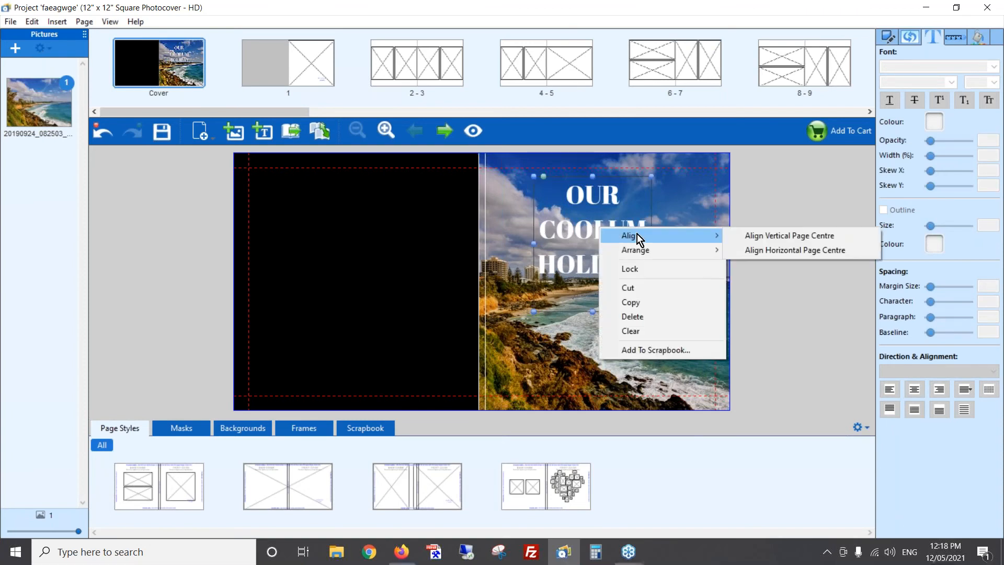
{"action": "left_click", "coordinate": [764, 235]}
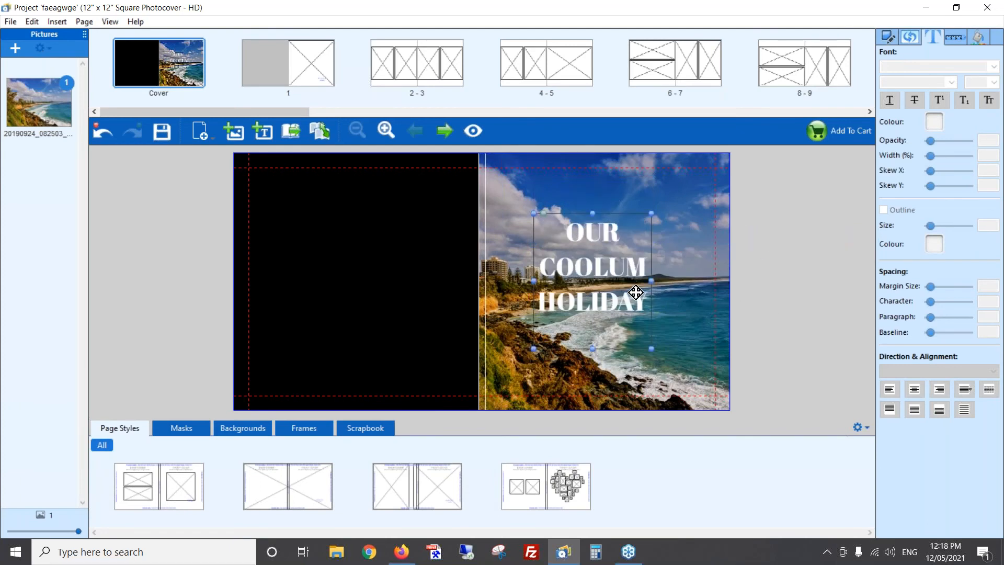
- Nudge the title to the right until it sits roughly centred between the spine and the front cover's outer edge
{"action": "key", "text": "Right"}
{"action": "key", "text": "Right"}
{"action": "key", "text": "Right"}
{"action": "key", "text": "Right"}
{"action": "key", "text": "Right"}
{"action": "key", "text": "Right"}
{"action": "key", "text": "Right"}
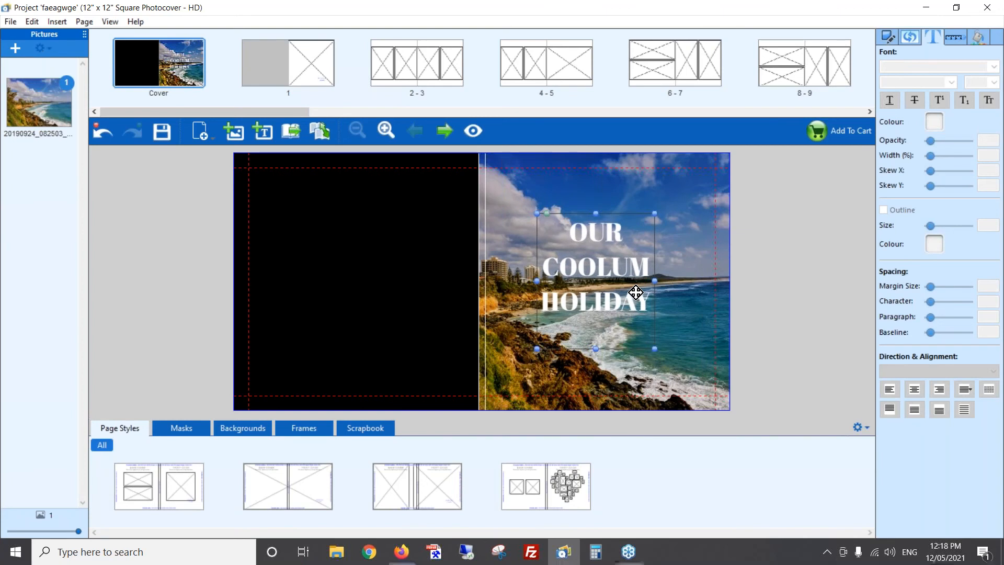
{"action": "key", "text": "Right"}
{"action": "key", "text": "Right"}
{"action": "key", "text": "Right"}
{"action": "key", "text": "Right"}
{"action": "key", "text": "Right"}
{"action": "key", "text": "Right"}
{"action": "key", "text": "Right"}
{"action": "key", "text": "Right"}
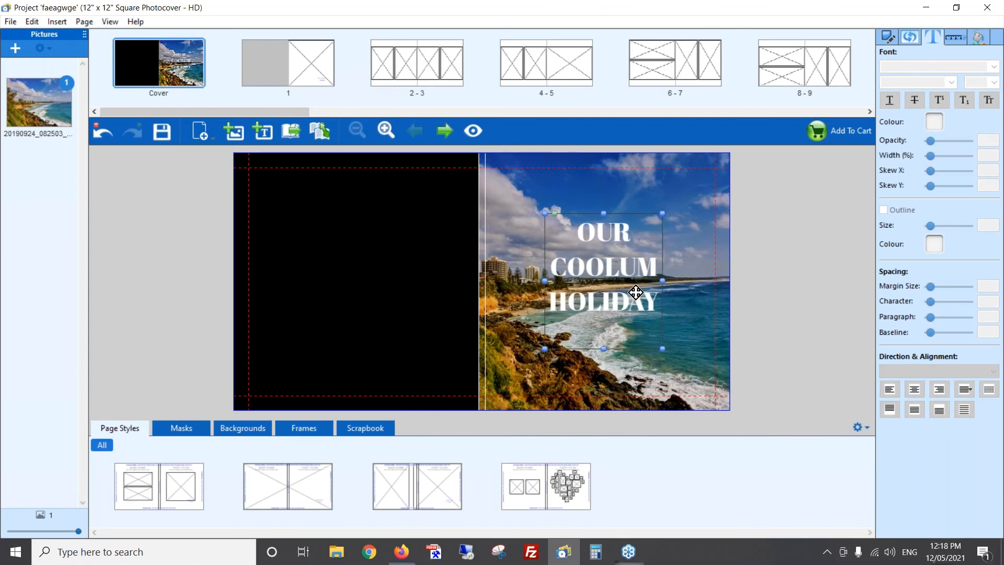
{"action": "key", "text": "Right"}
{"action": "key", "text": "Right"}
{"action": "key", "text": "Right"}
{"action": "key", "text": "Right"}
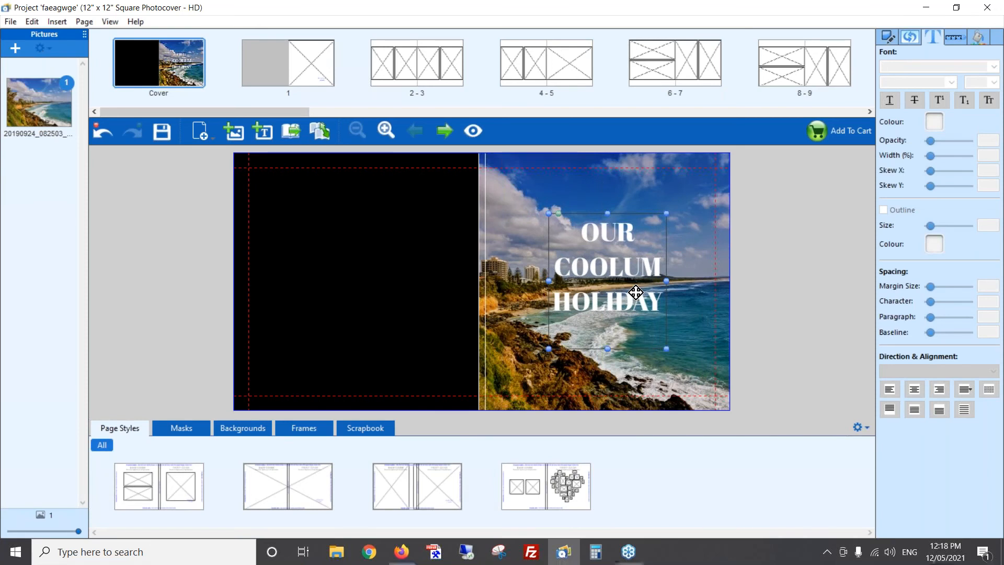
{"action": "key", "text": "Right"}
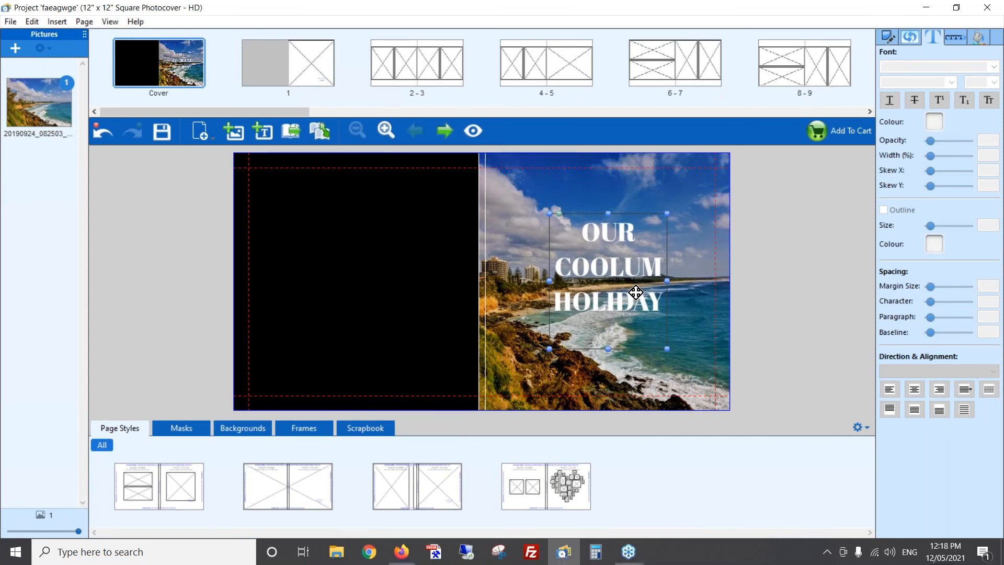
{"action": "key", "text": "Right"}
{"action": "key", "text": "Right"}
{"action": "key", "text": "Right"}
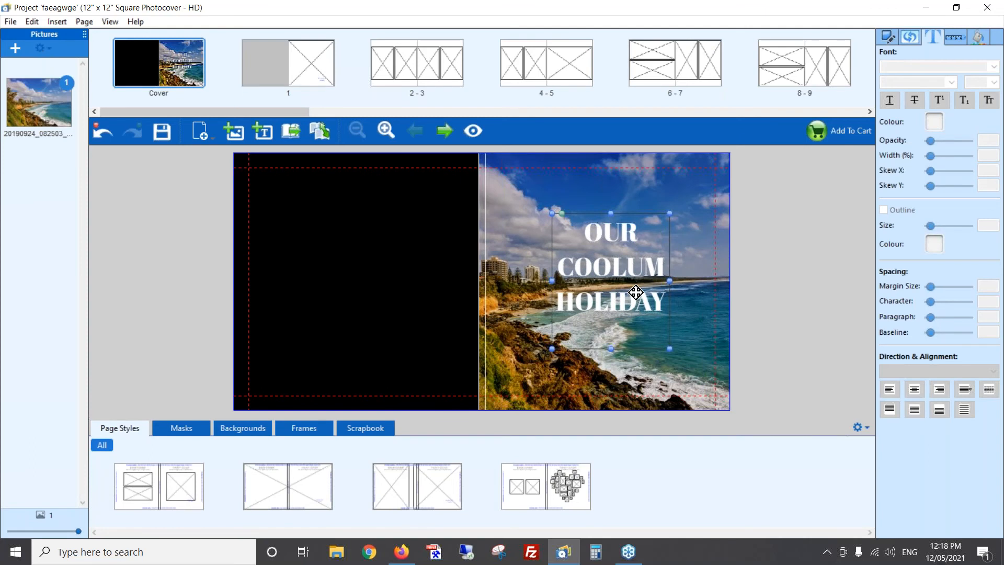
{"action": "left_click", "coordinate": [797, 270]}
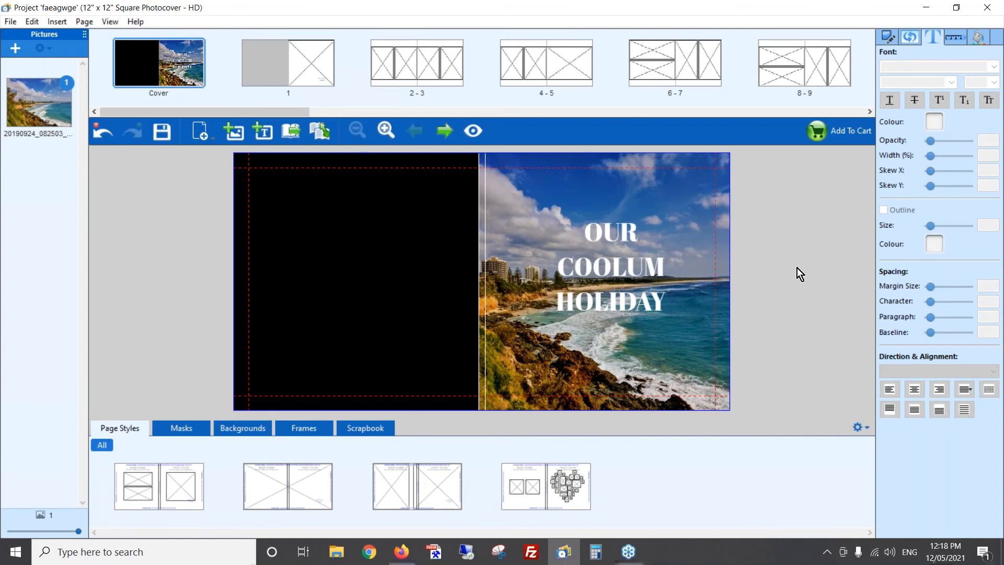
- Darken the front cover photo by setting its brightness to -41
{"action": "left_click", "coordinate": [629, 185]}
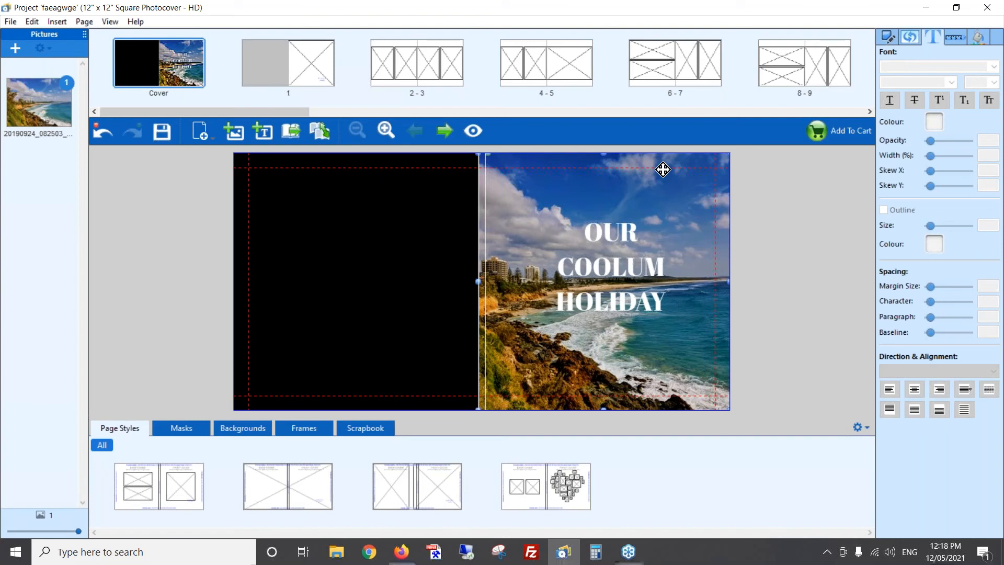
{"action": "left_click", "coordinate": [911, 38]}
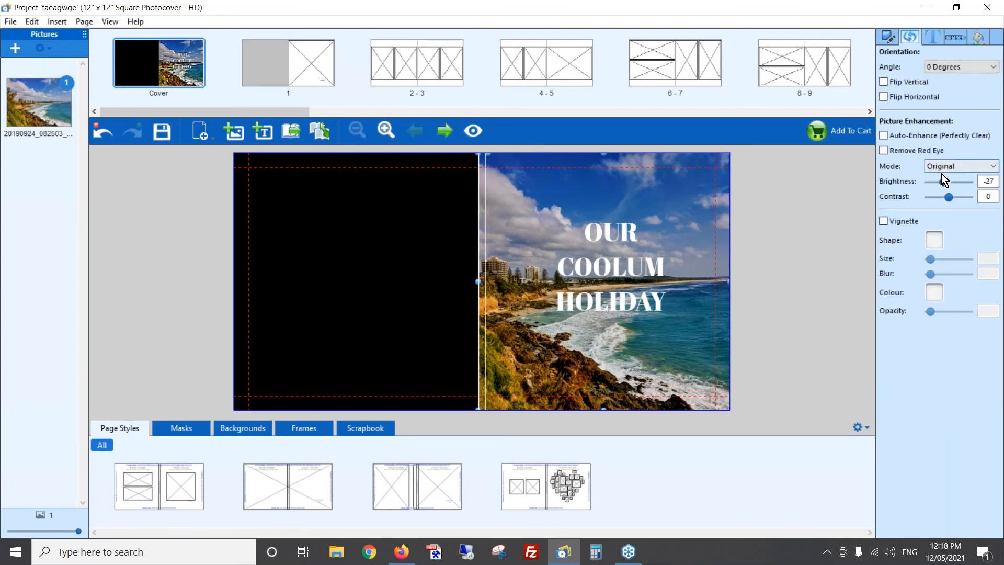
{"action": "left_click_drag", "start_coordinate": [945, 182], "coordinate": [942, 183]}
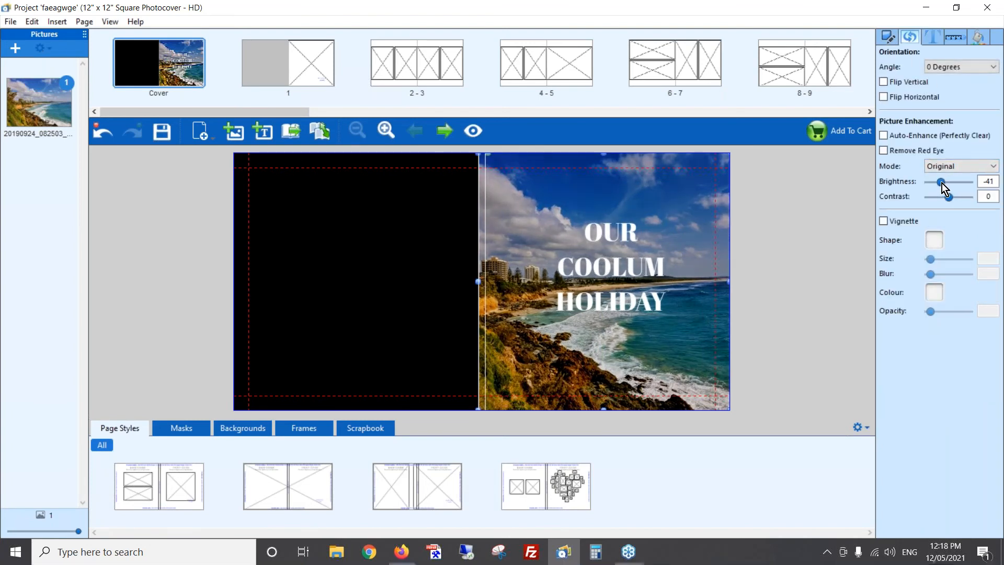
{"action": "left_click", "coordinate": [760, 300]}
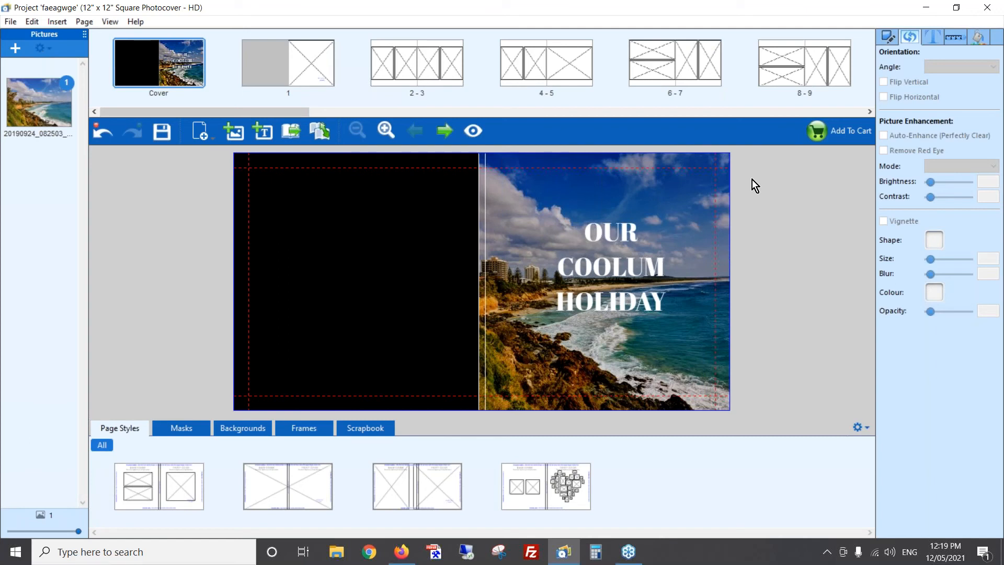
- Change the font of the whole cover title to Special Elite
{"action": "left_click", "coordinate": [617, 294]}
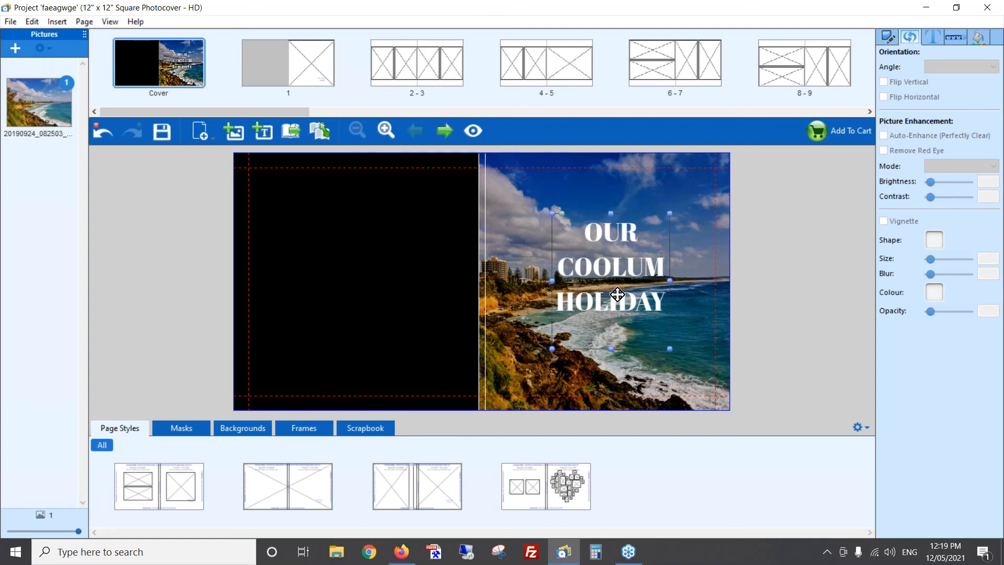
{"action": "double_click", "coordinate": [618, 294]}
{"action": "key", "text": "ctrl+a"}
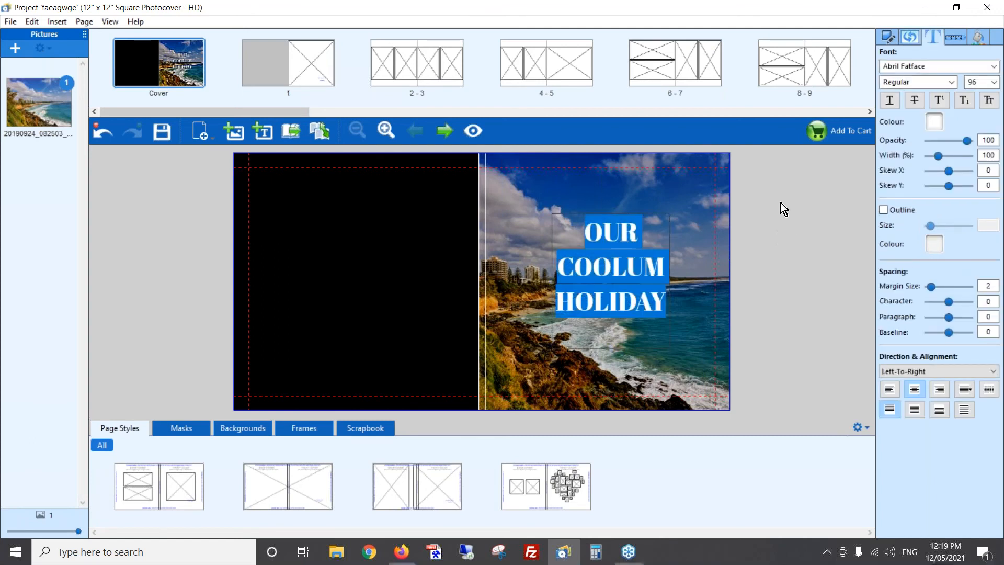
{"action": "left_click", "coordinate": [989, 69]}
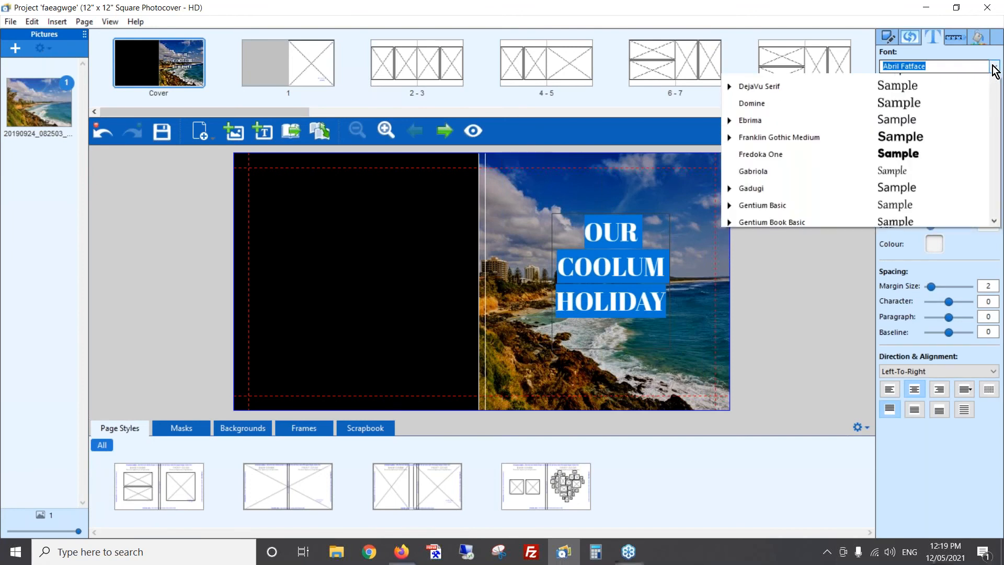
{"action": "type", "text": "S"}
{"action": "scroll", "coordinate": [835, 306], "scroll_direction": "down", "scroll_amount": 4}
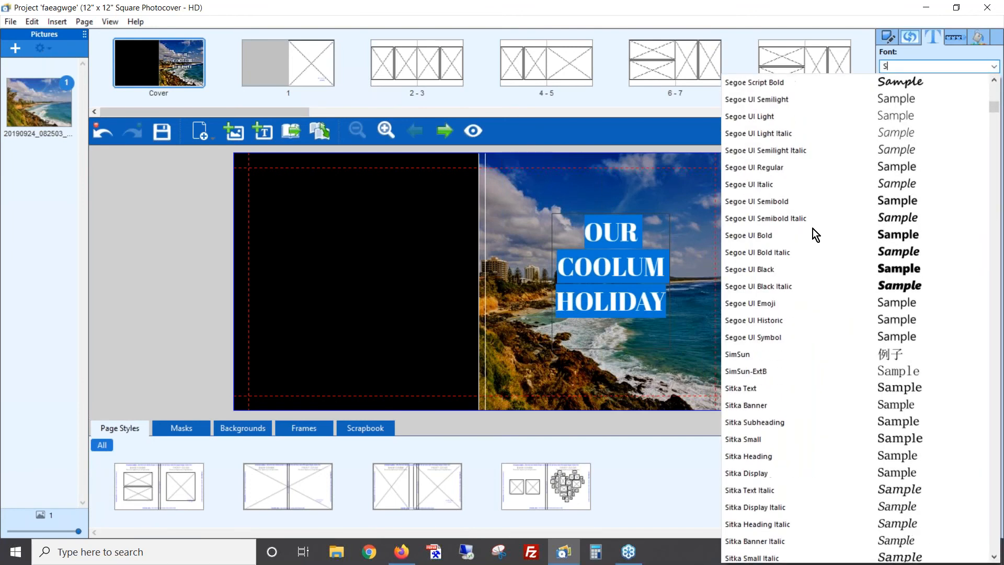
{"action": "scroll", "coordinate": [816, 408], "scroll_direction": "down", "scroll_amount": 4}
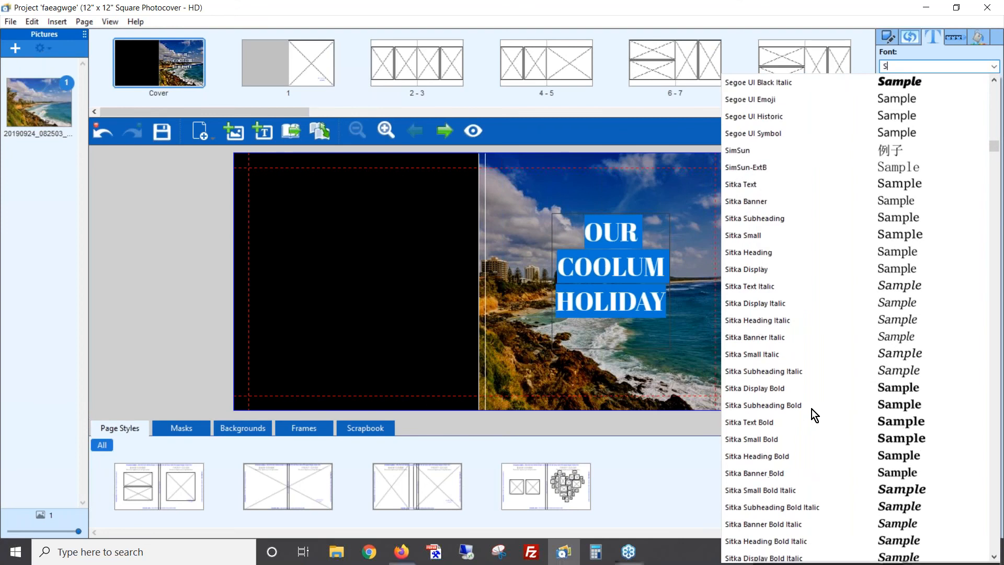
{"action": "scroll", "coordinate": [812, 409], "scroll_direction": "down", "scroll_amount": 2}
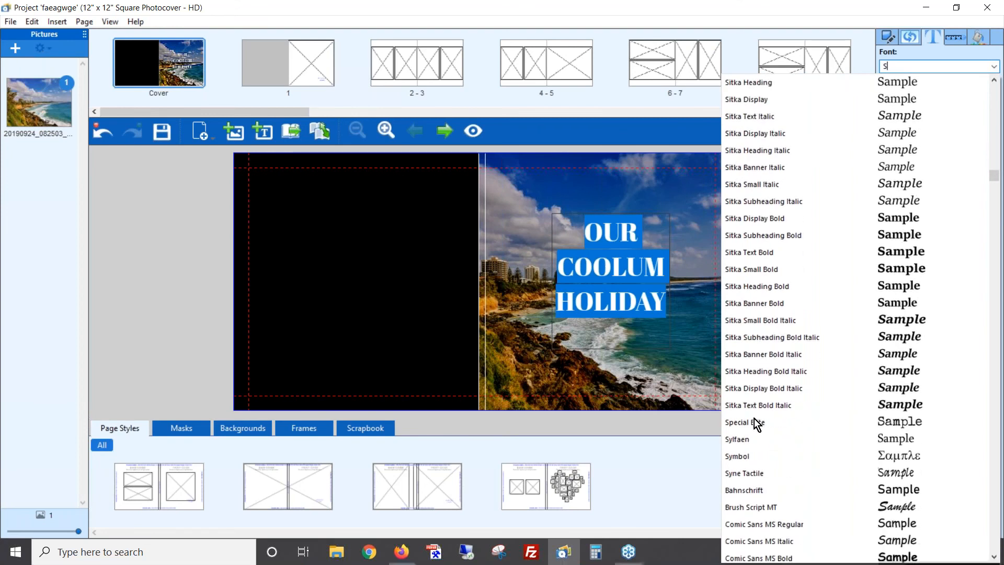
{"action": "left_click", "coordinate": [751, 421]}
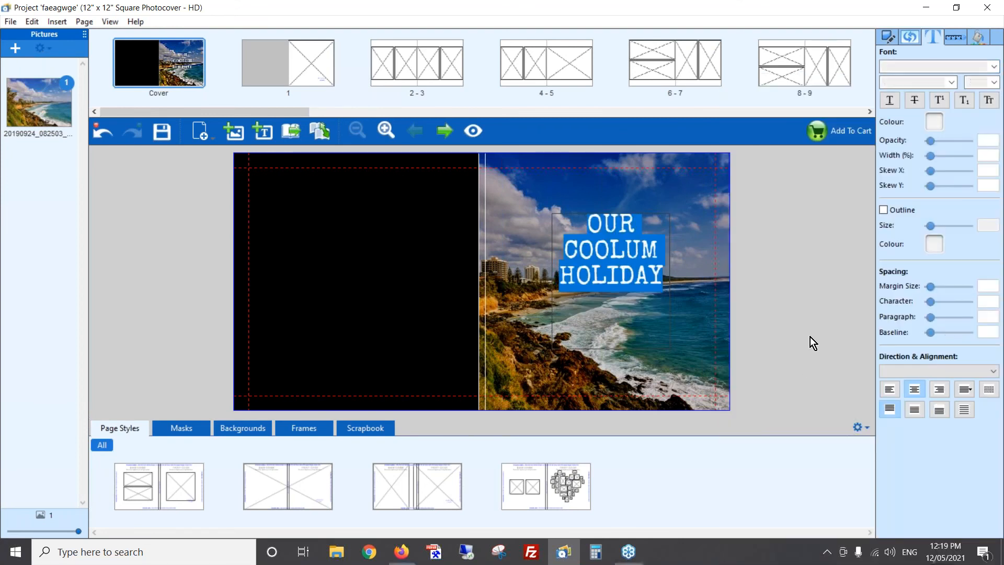
{"action": "left_click", "coordinate": [811, 336]}
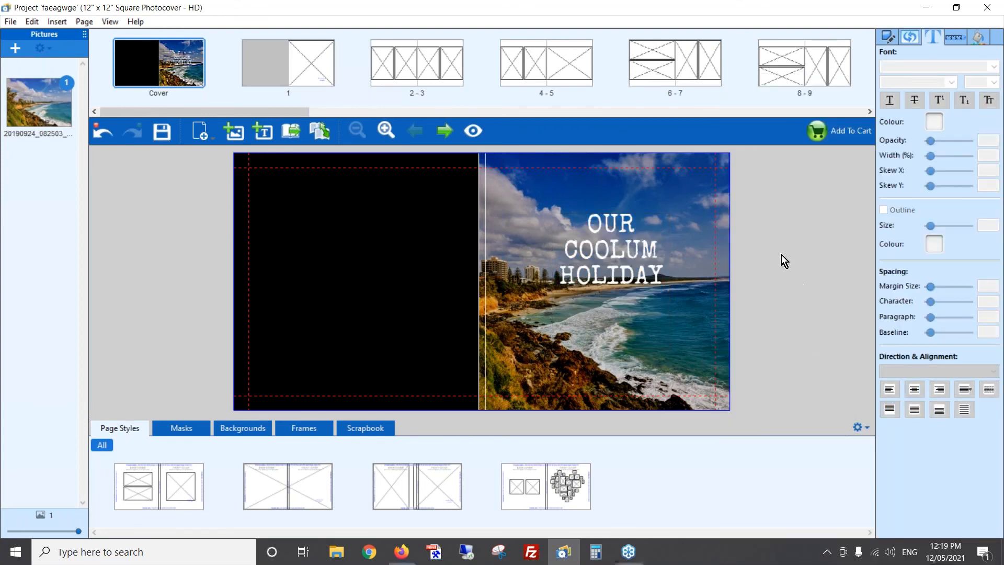
- Move the title text box down slightly on the front cover photo
{"action": "left_click", "coordinate": [654, 250]}
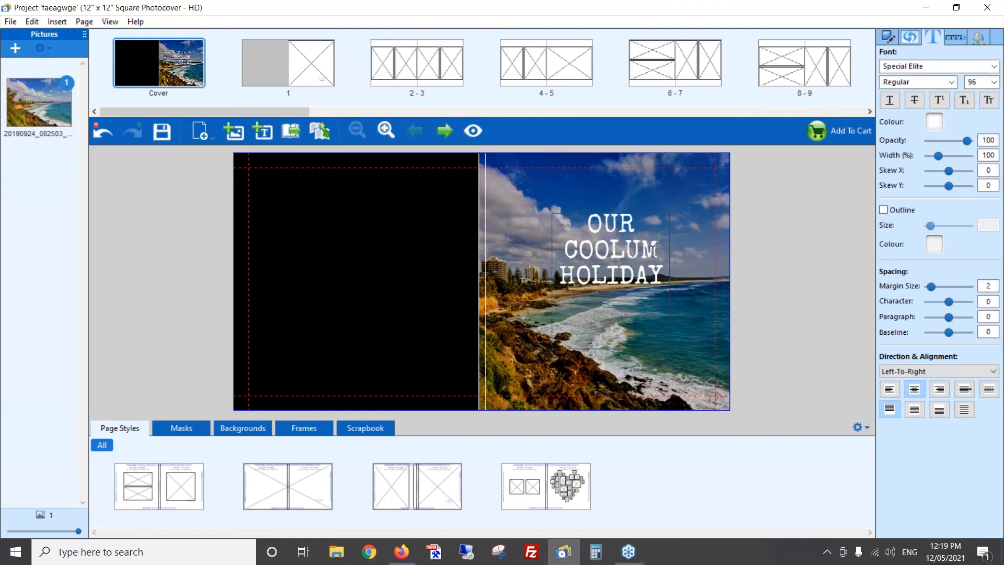
{"action": "left_click_drag", "start_coordinate": [601, 265], "coordinate": [600, 284]}
{"action": "left_click", "coordinate": [735, 277]}
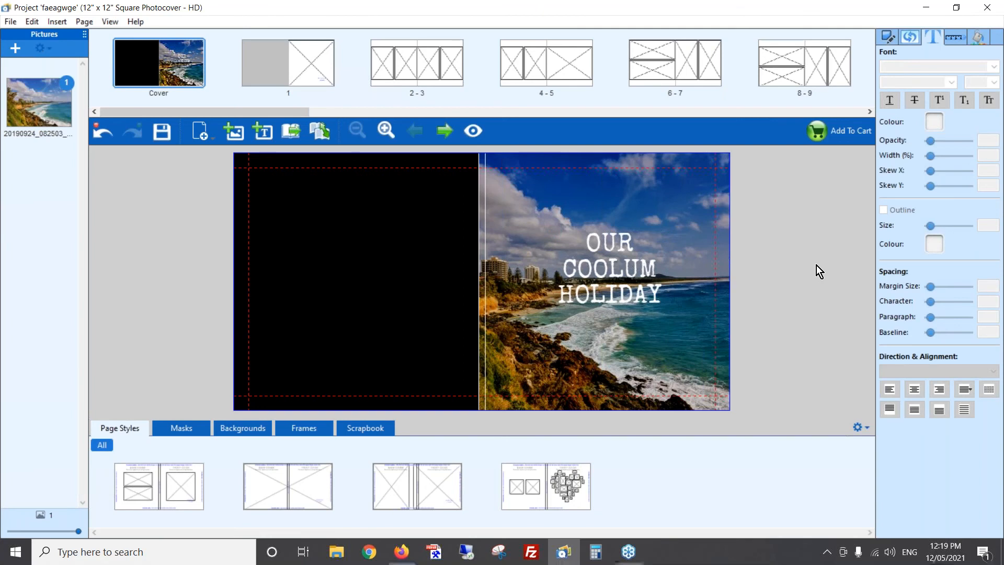
- Reduce the cover photo's height from its upper and lower edges and shift it left so it overlaps the spine
{"action": "left_click", "coordinate": [618, 193]}
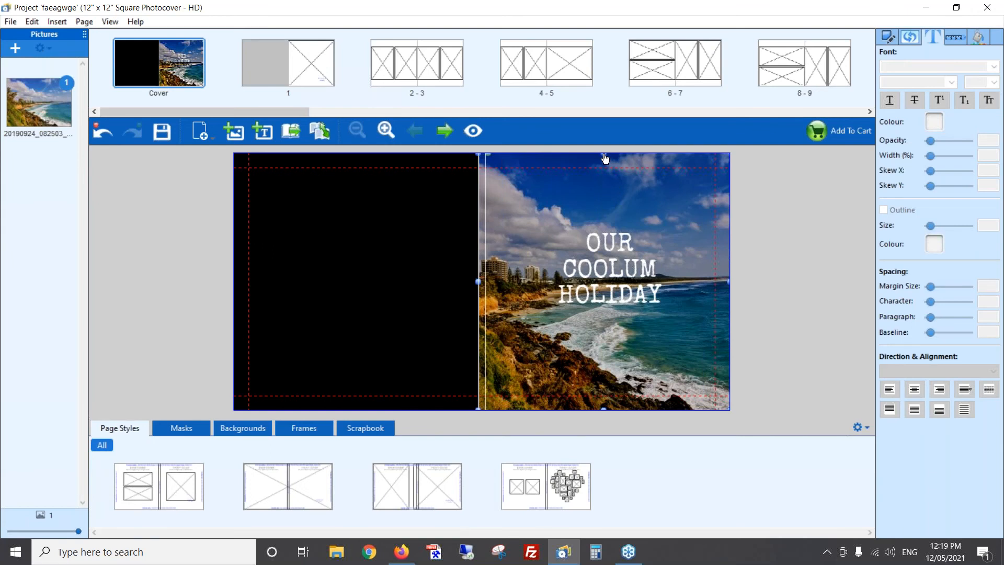
{"action": "left_click_drag", "start_coordinate": [604, 163], "coordinate": [602, 195]}
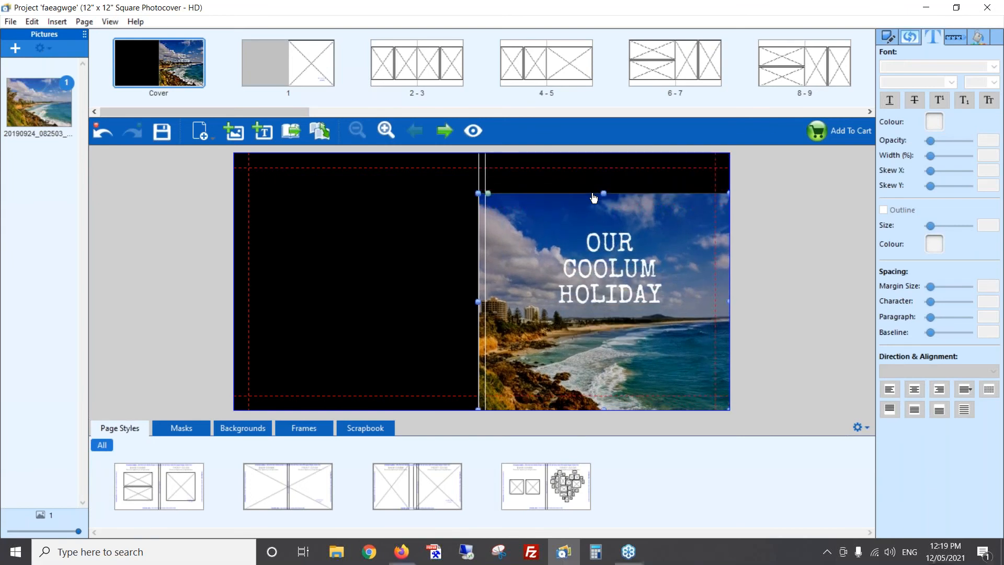
{"action": "left_click_drag", "start_coordinate": [603, 410], "coordinate": [617, 350]}
{"action": "left_click_drag", "start_coordinate": [671, 304], "coordinate": [614, 304]}
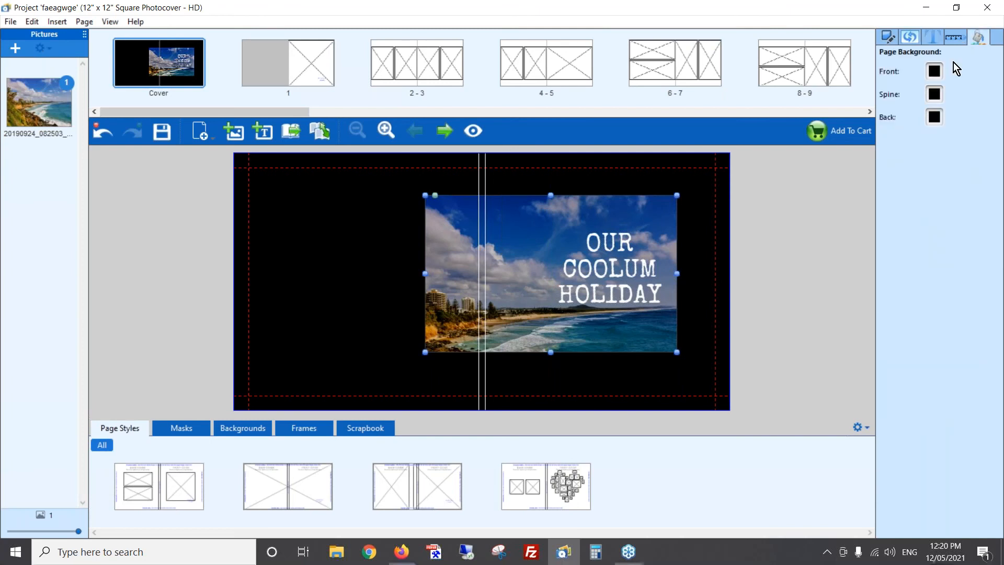
- Set the front, spine and back cover backgrounds to white
{"action": "left_click", "coordinate": [934, 71]}
{"action": "left_click", "coordinate": [941, 228]}
{"action": "left_click", "coordinate": [935, 95]}
{"action": "left_click", "coordinate": [935, 251]}
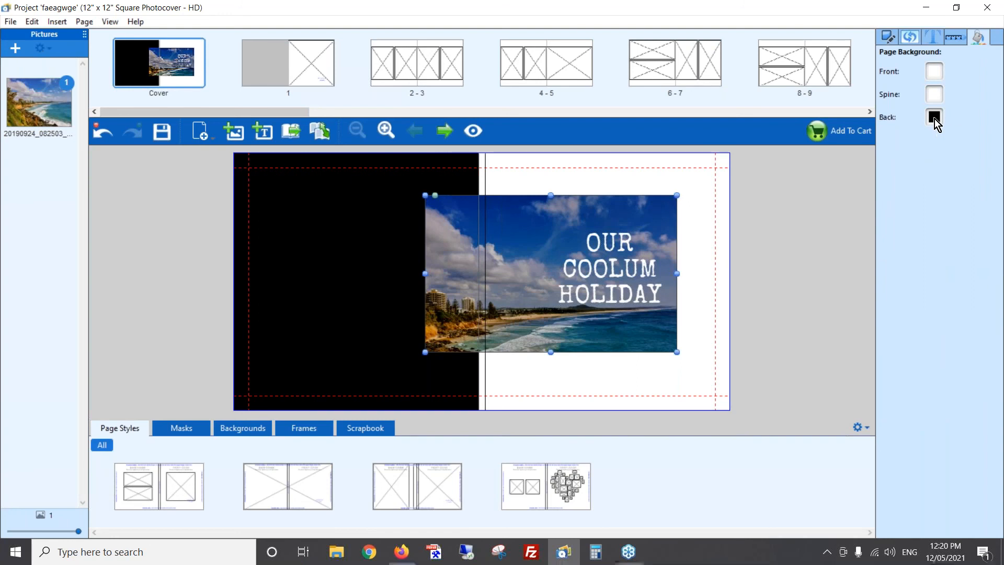
{"action": "left_click", "coordinate": [935, 116]}
{"action": "left_click", "coordinate": [946, 280]}
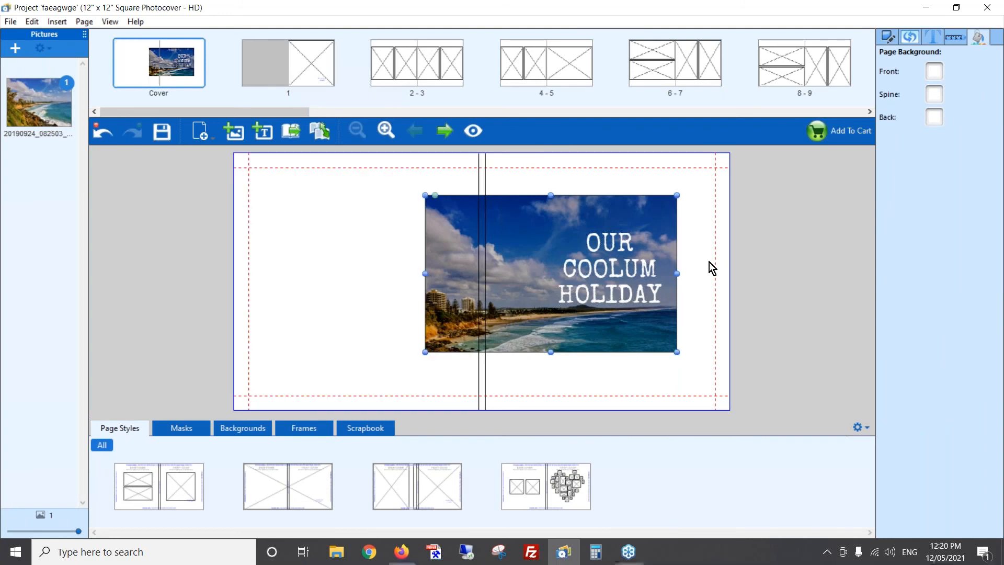
- Replace the line breaks between the words of the title with spaces
{"action": "left_click", "coordinate": [602, 273]}
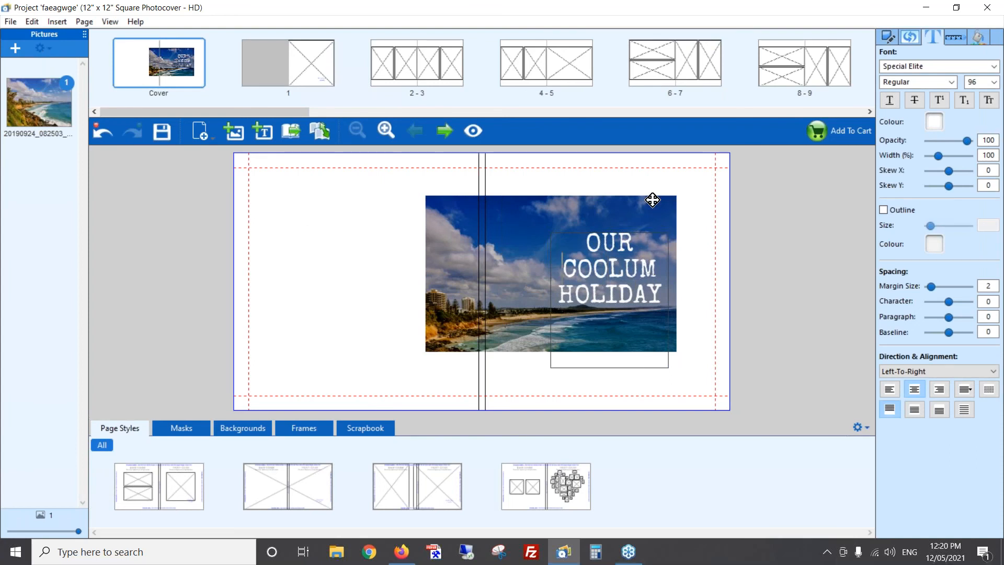
{"action": "key", "text": "BackSpace"}
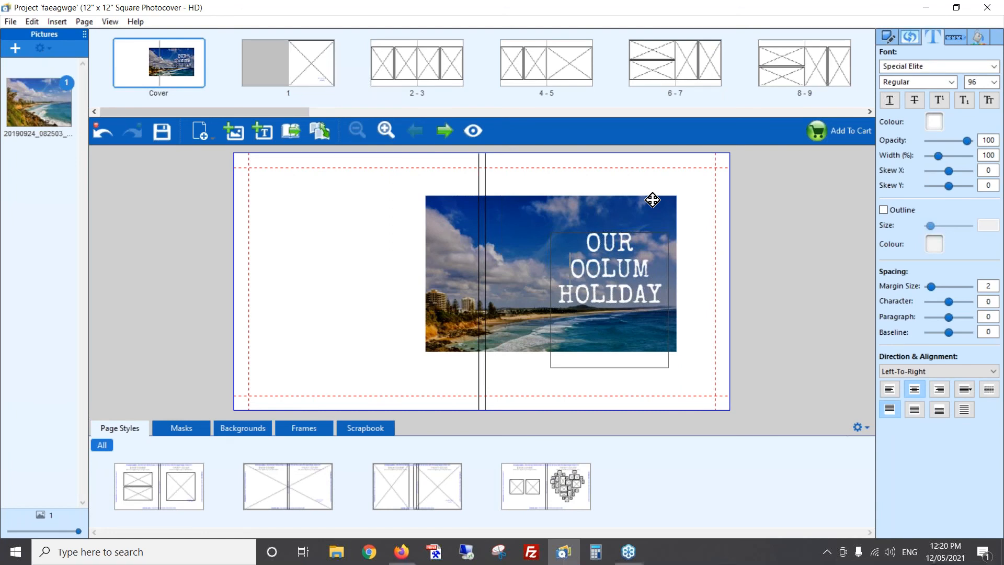
{"action": "type", "text": "C"}
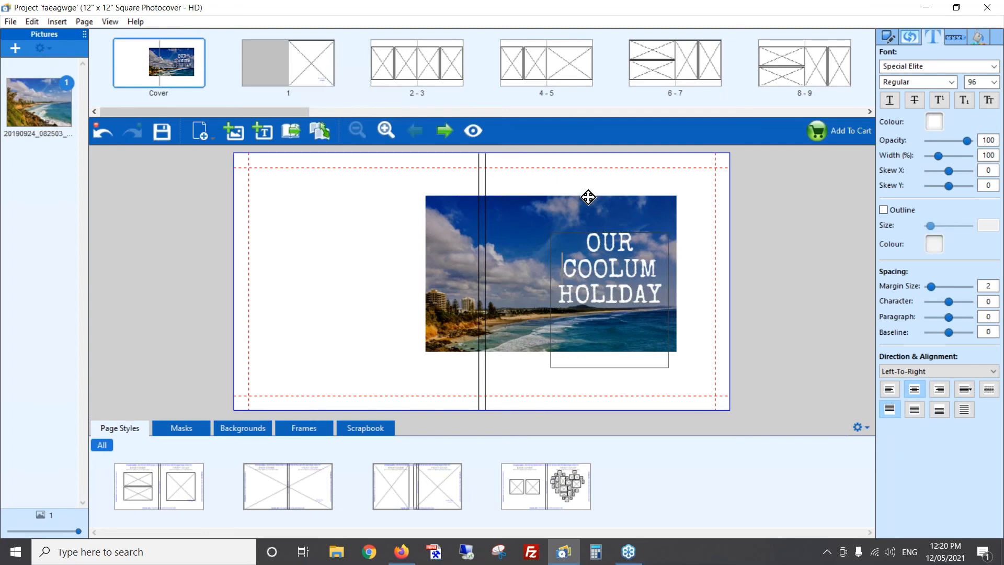
{"action": "key", "text": "Left"}
{"action": "key", "text": "BackSpace"}
{"action": "key", "text": "Return"}
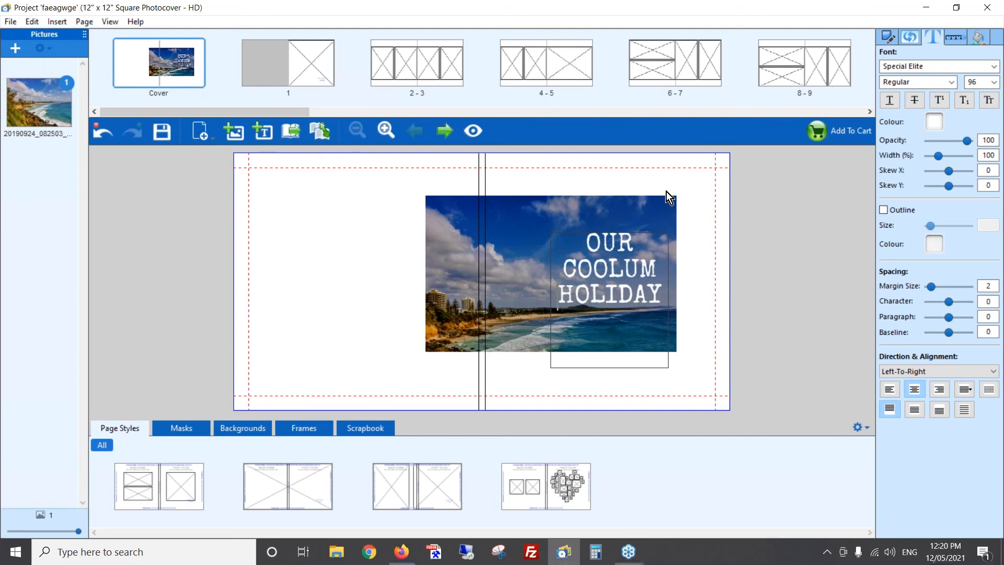
{"action": "key", "text": "BackSpace"}
{"action": "key", "text": "Return"}
- Set the whole title to 48 pt Abril Fatface and widen its text box so it fits on one line
{"action": "key", "text": "ctrl+a"}
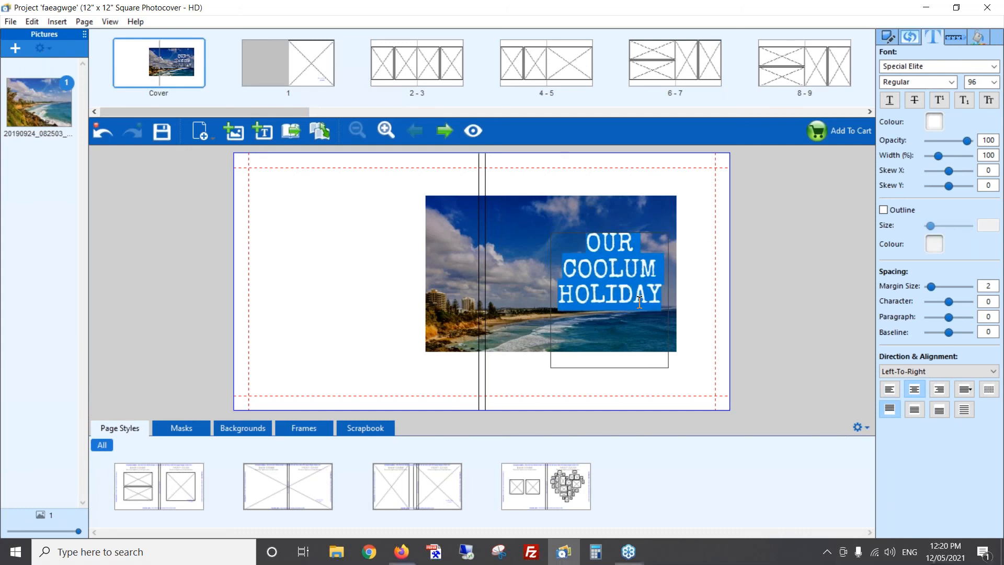
{"action": "left_click", "coordinate": [995, 83]}
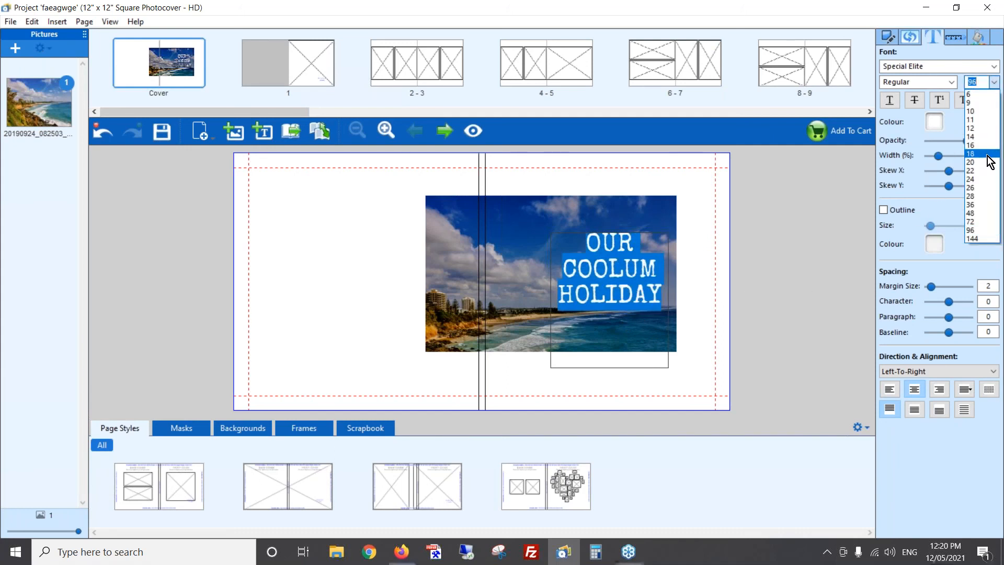
{"action": "left_click", "coordinate": [974, 213]}
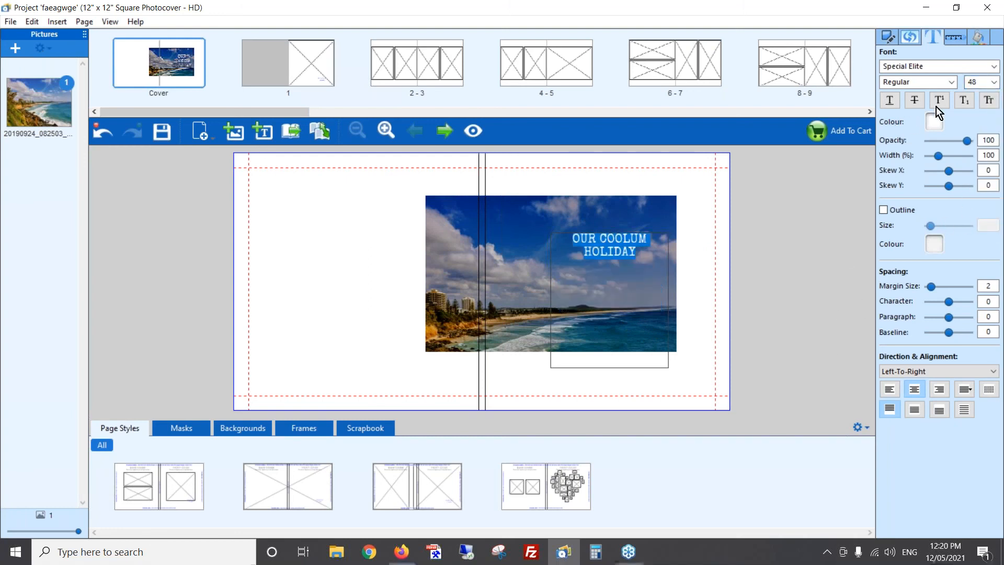
{"action": "left_click", "coordinate": [993, 66]}
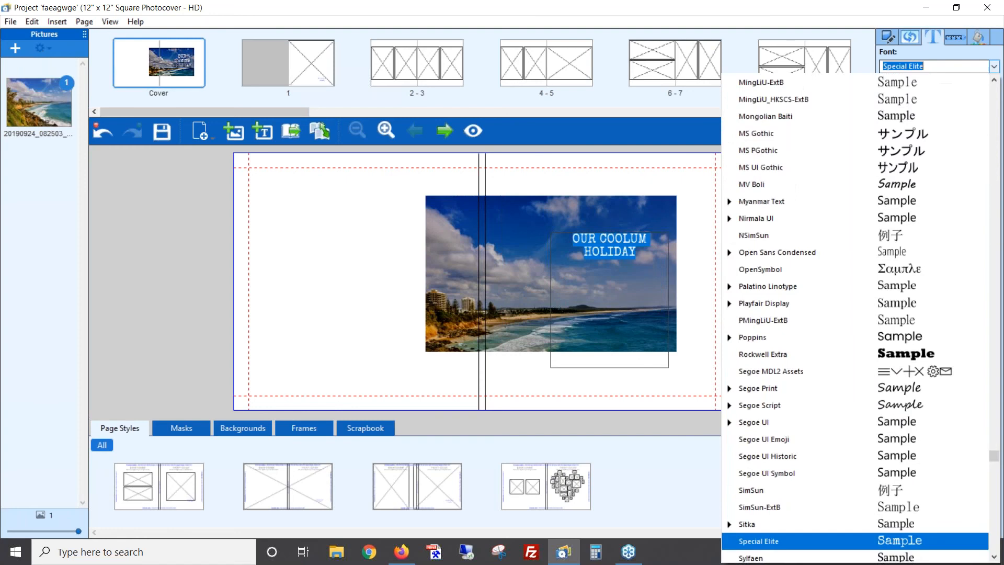
{"action": "type", "text": "a"}
{"action": "left_click", "coordinate": [770, 85]}
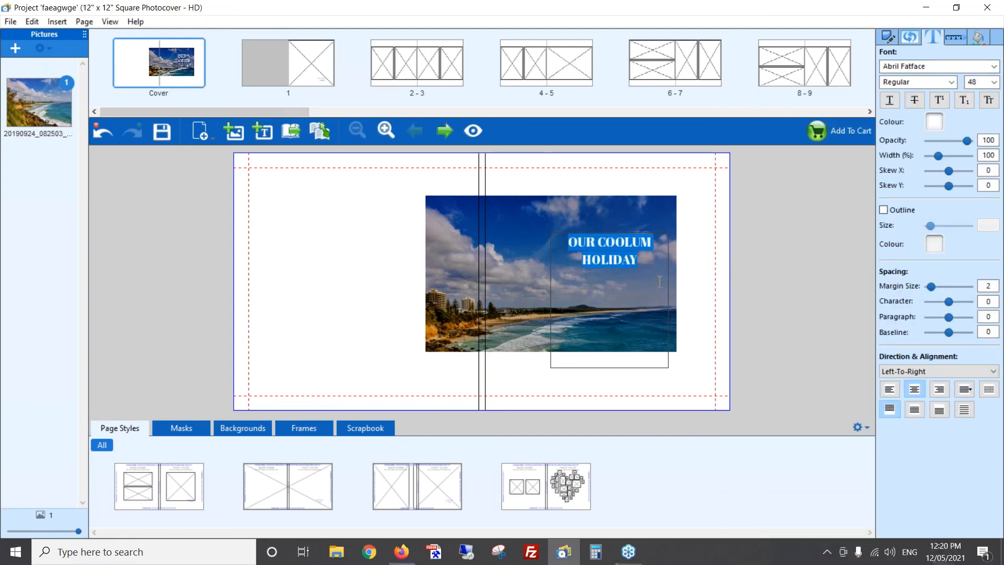
{"action": "left_click", "coordinate": [692, 282]}
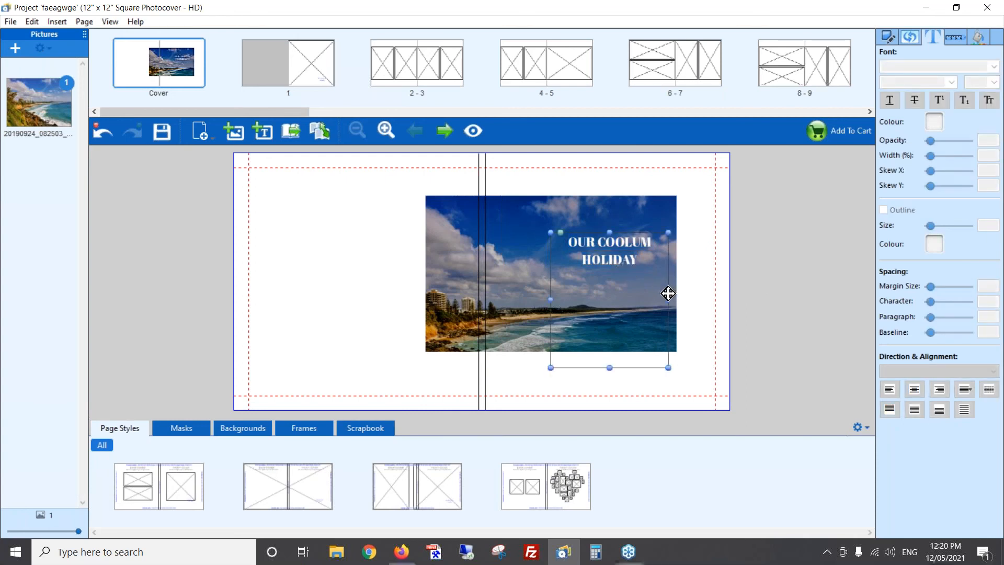
{"action": "left_click_drag", "start_coordinate": [669, 302], "coordinate": [697, 303]}
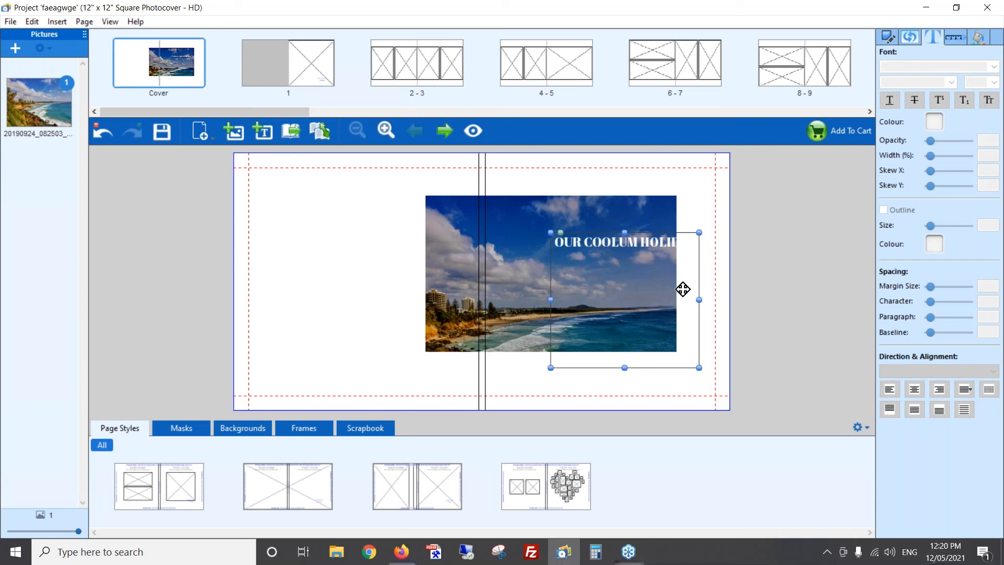
- Change the colour of the entire title to a custom blue with red 0, green 89 and blue 255
{"action": "left_click", "coordinate": [585, 242]}
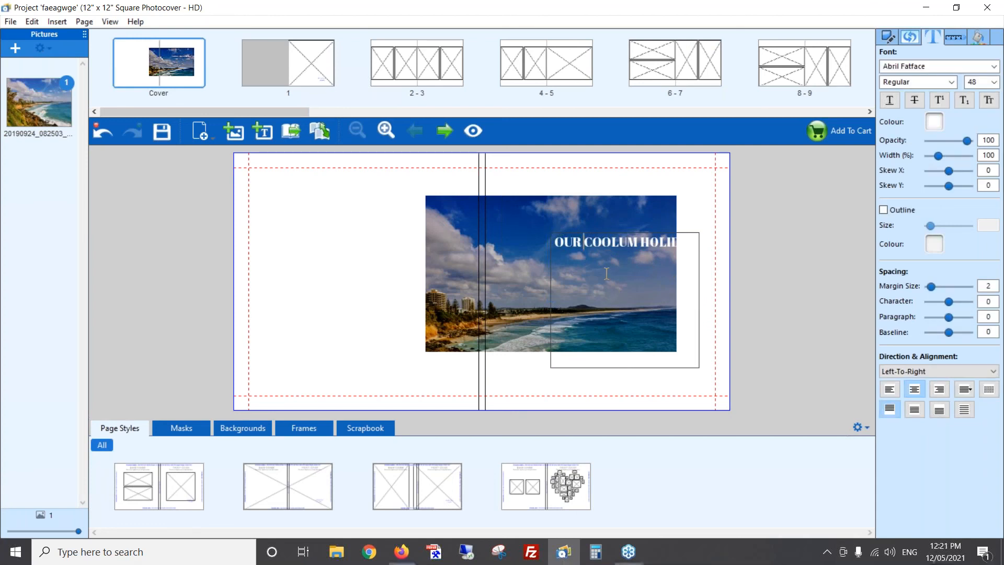
{"action": "key", "text": "ctrl+a"}
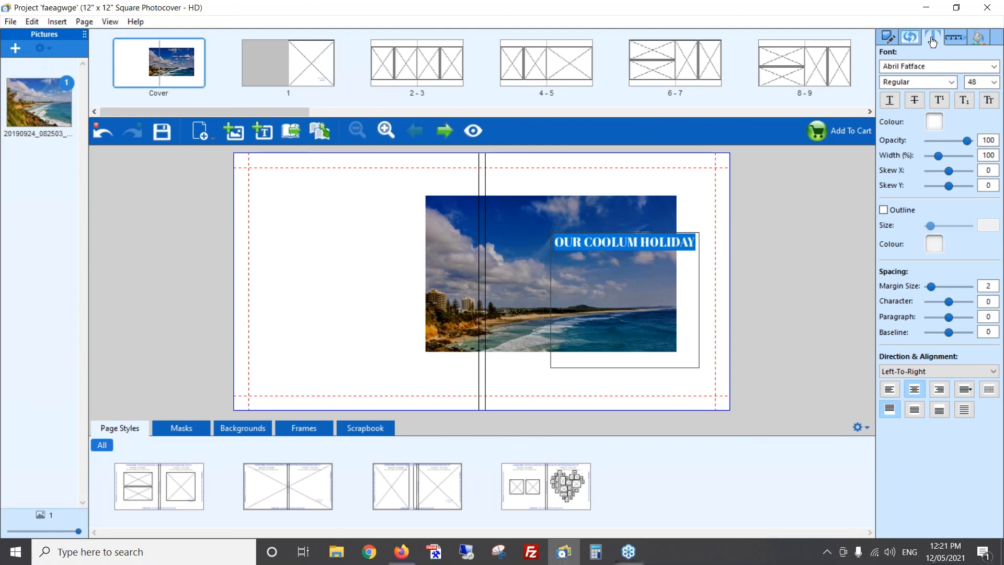
{"action": "left_click", "coordinate": [934, 124]}
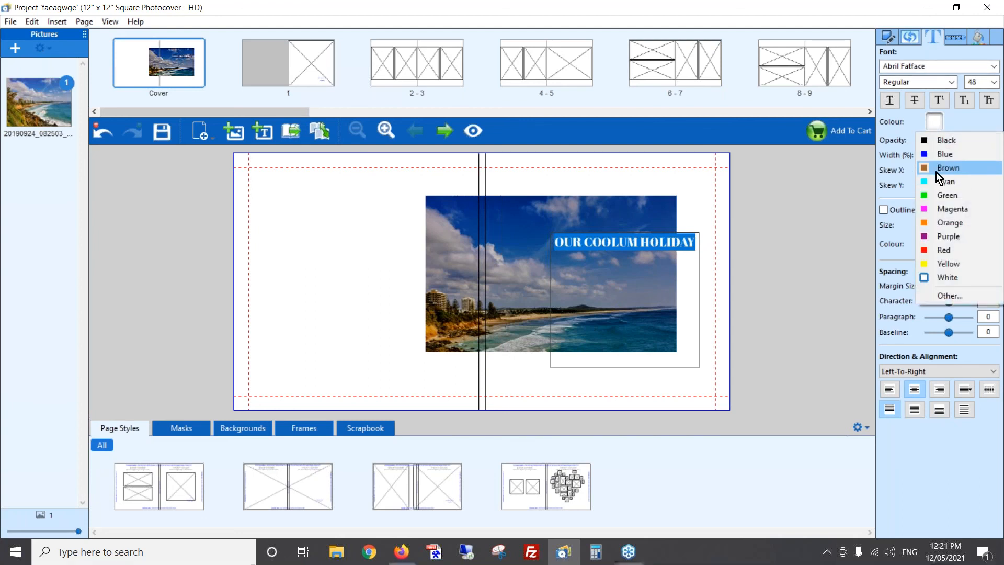
{"action": "left_click", "coordinate": [957, 294]}
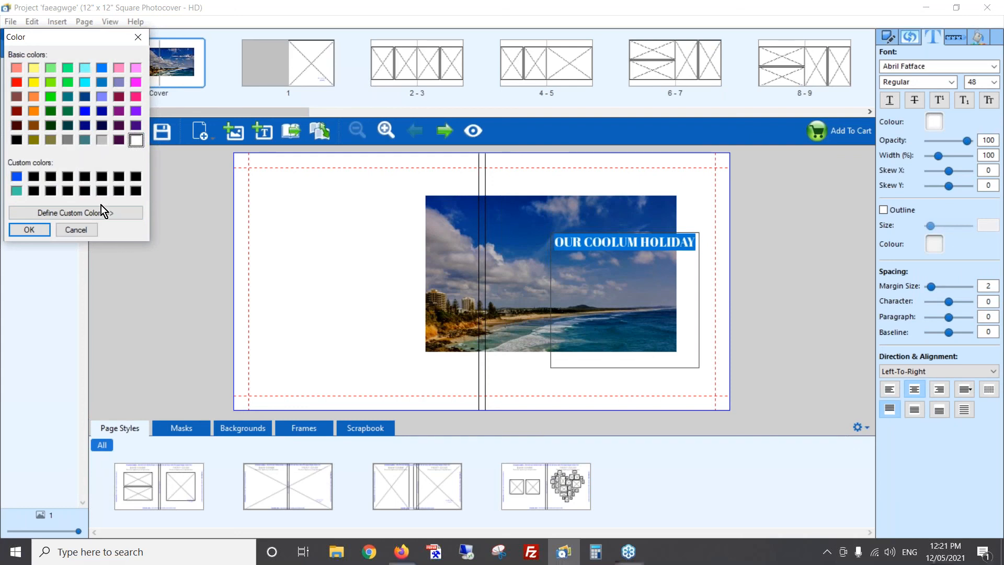
{"action": "left_click", "coordinate": [99, 211]}
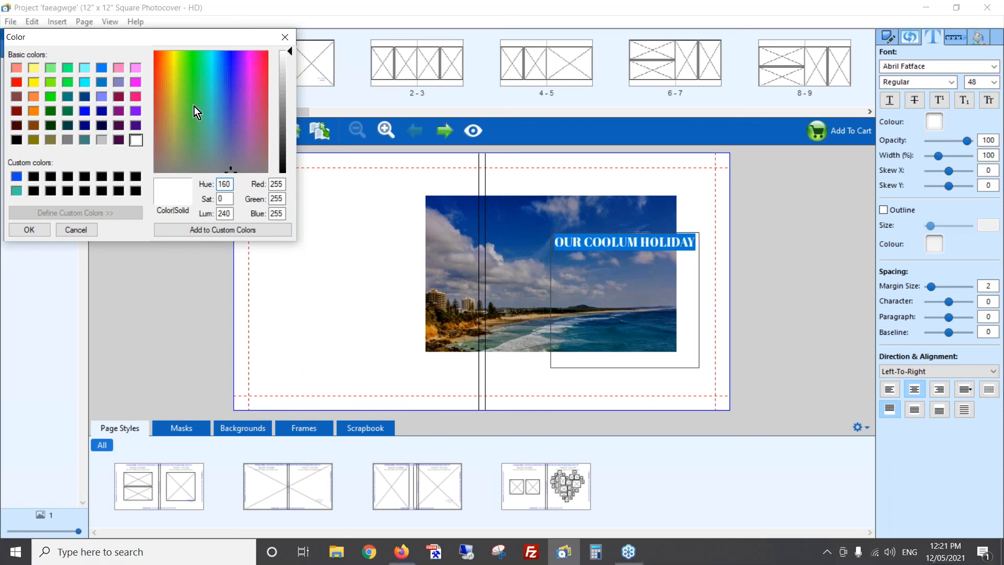
{"action": "left_click", "coordinate": [102, 69]}
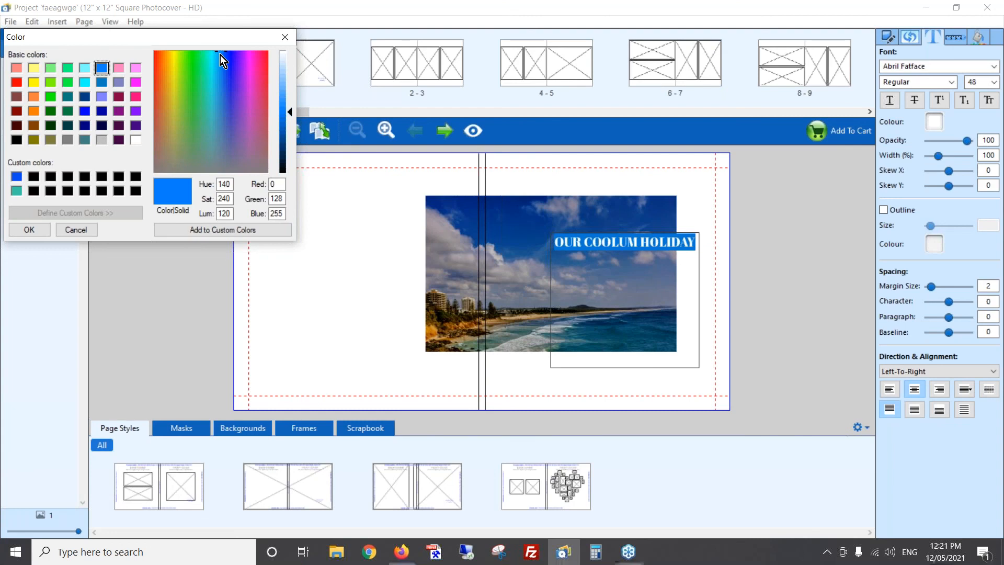
{"action": "mouse_move", "coordinate": [221, 55]}
{"action": "left_mouse_down"}
{"action": "mouse_move", "coordinate": [228, 69]}
{"action": "mouse_move", "coordinate": [224, 52]}
{"action": "left_mouse_up"}
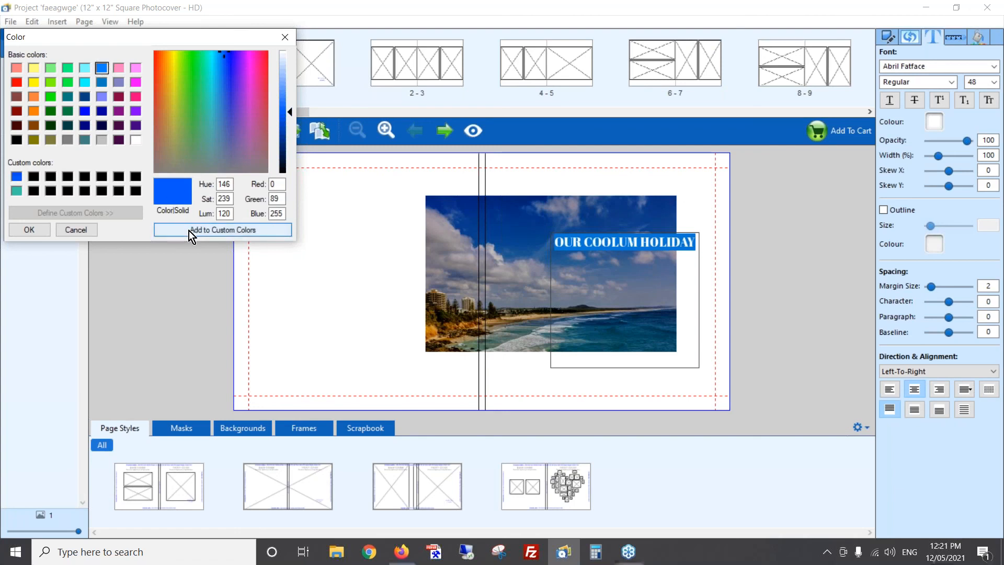
{"action": "left_click", "coordinate": [29, 229]}
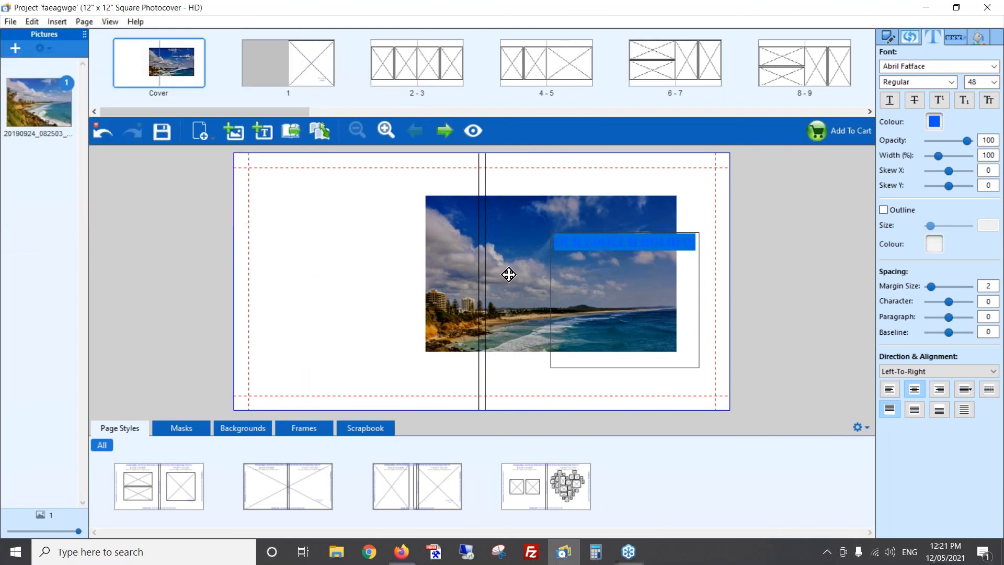
{"action": "left_click", "coordinate": [714, 262]}
- Rotate the title text box 90 degrees clockwise and move it so the title runs down along the photo's right edge
{"action": "left_click", "coordinate": [578, 263]}
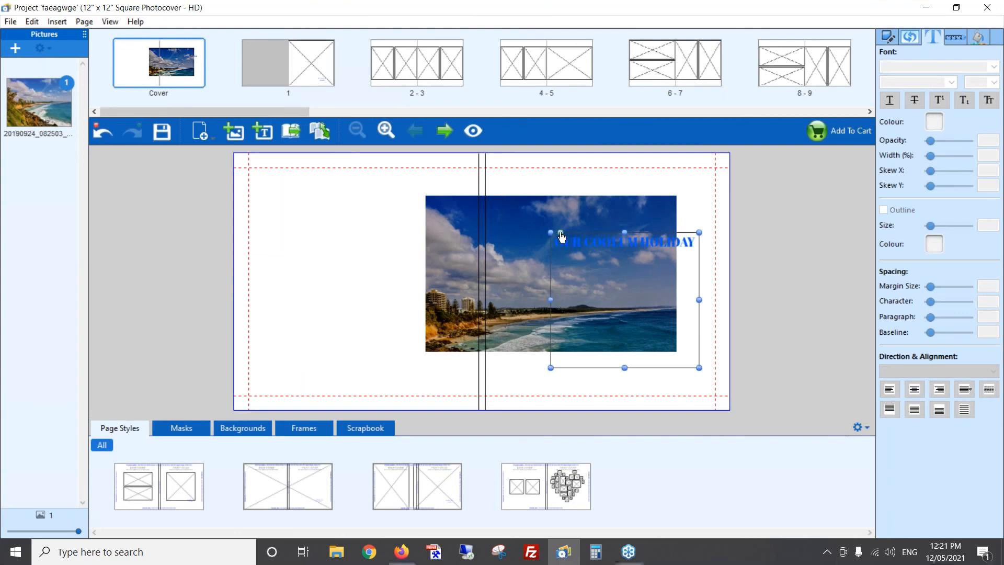
{"action": "left_click_drag", "start_coordinate": [560, 234], "coordinate": [694, 241]}
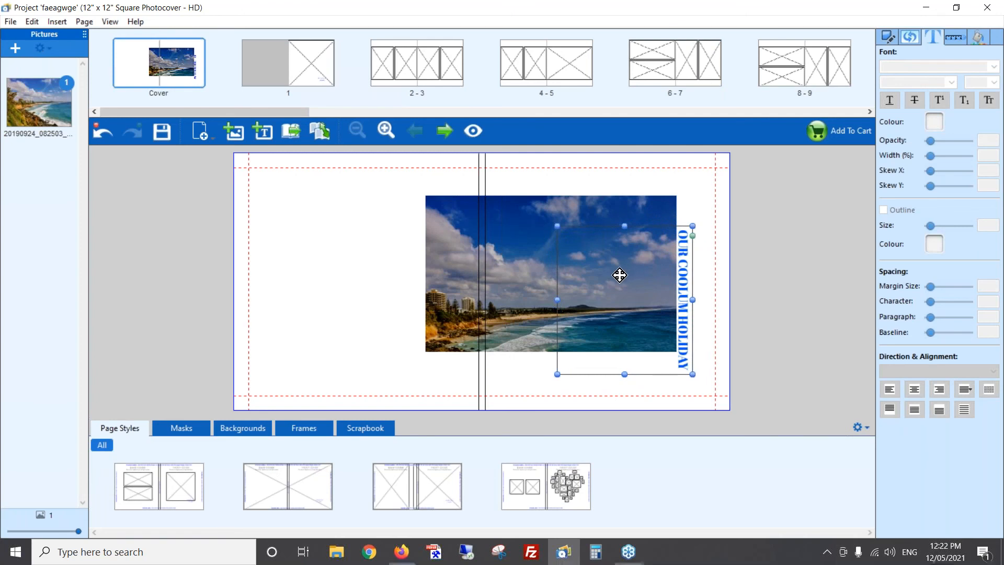
{"action": "left_click_drag", "start_coordinate": [614, 280], "coordinate": [625, 252]}
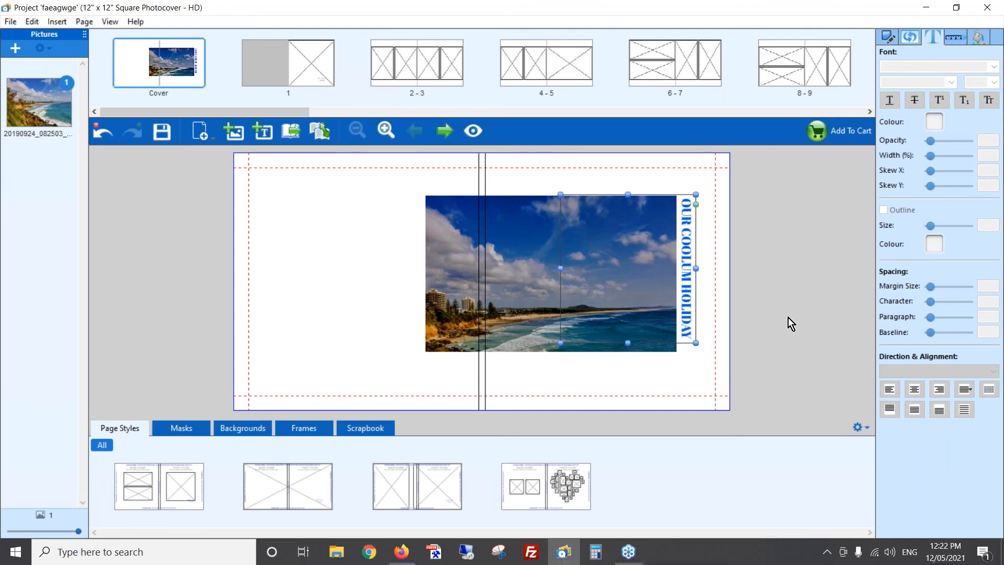
- Left-align the rotated title within its text box so it starts level with the photo's upper edge
{"action": "left_click", "coordinate": [690, 264]}
{"action": "left_click", "coordinate": [686, 270]}
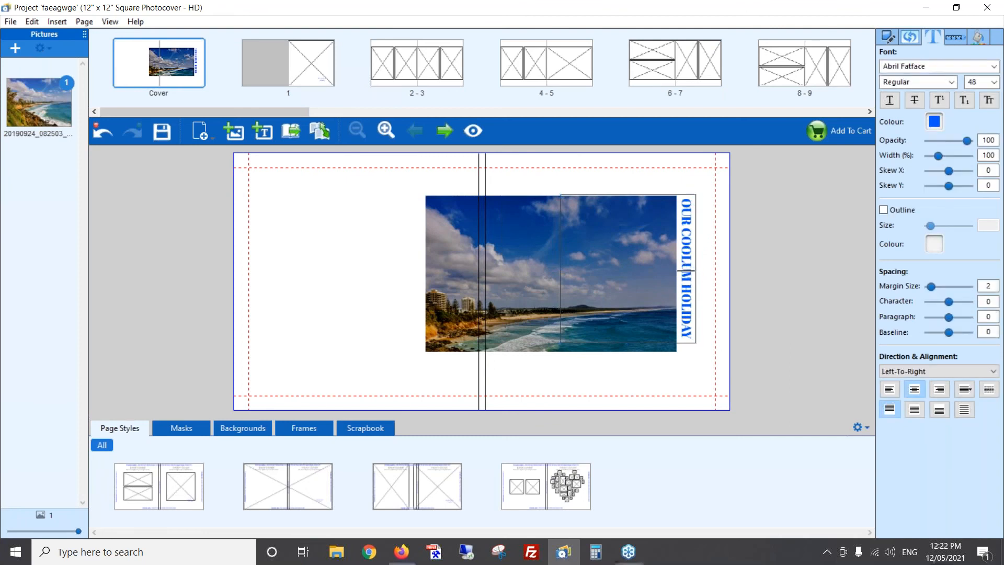
{"action": "left_click", "coordinate": [892, 390]}
{"action": "left_click", "coordinate": [797, 310]}
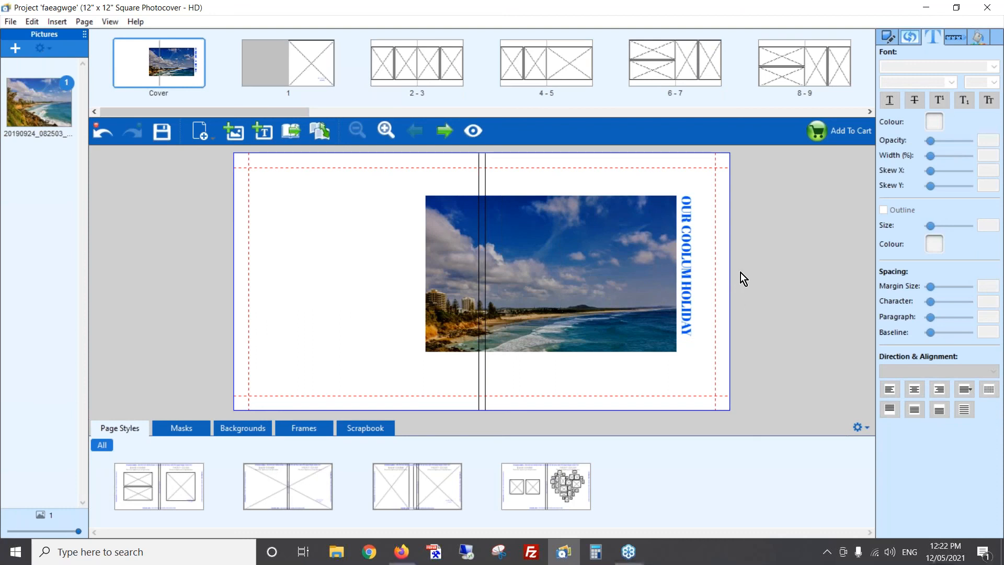
- Set the cover photo's brightness to 0 and extend its lower edge downward slightly
{"action": "left_click", "coordinate": [619, 254]}
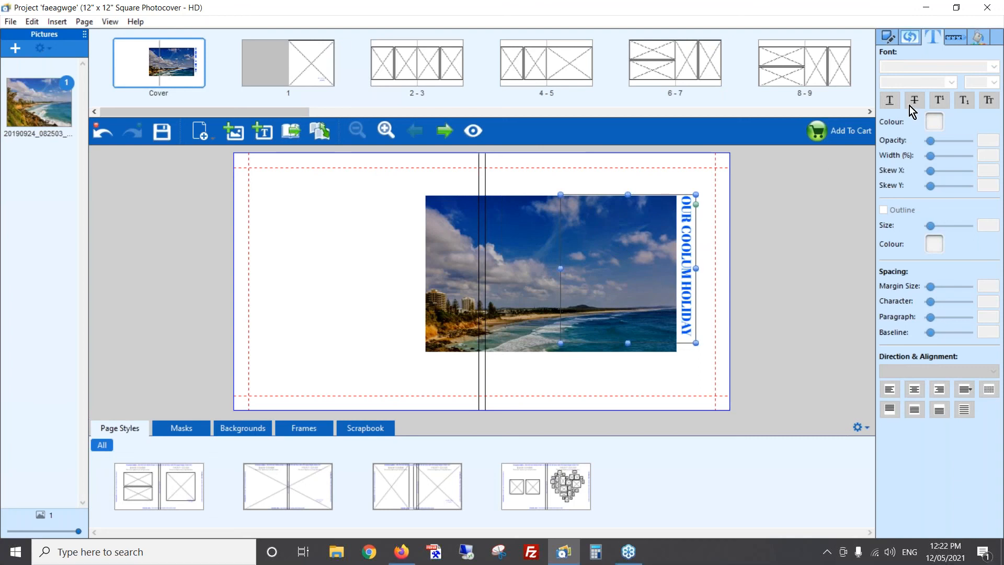
{"action": "left_click", "coordinate": [911, 40]}
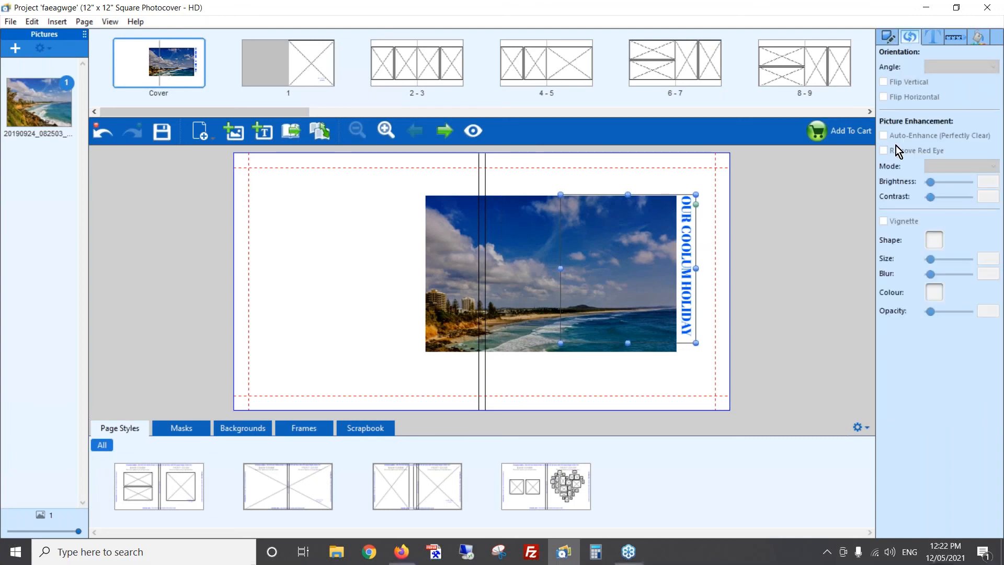
{"action": "left_click", "coordinate": [506, 259]}
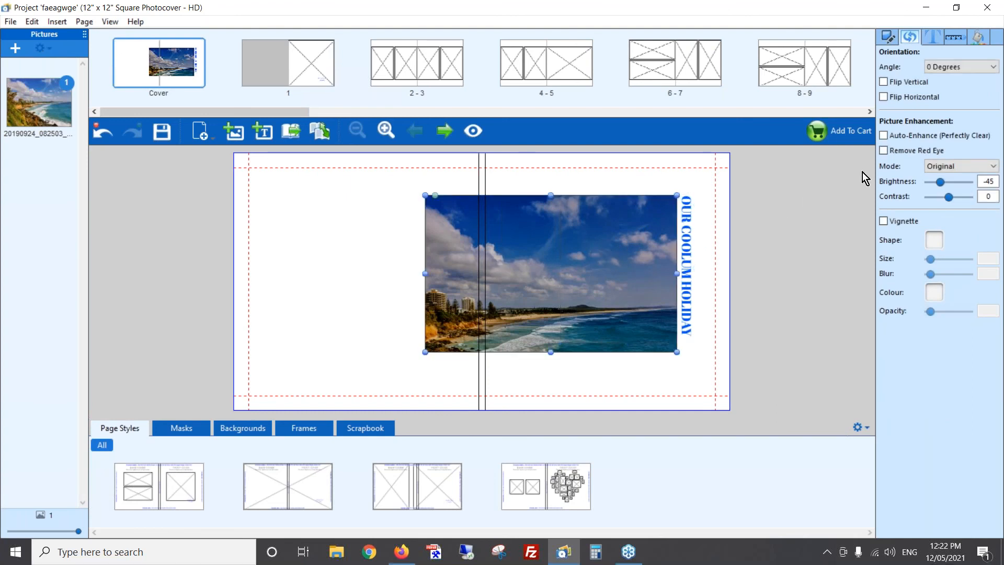
{"action": "left_click", "coordinate": [997, 180]}
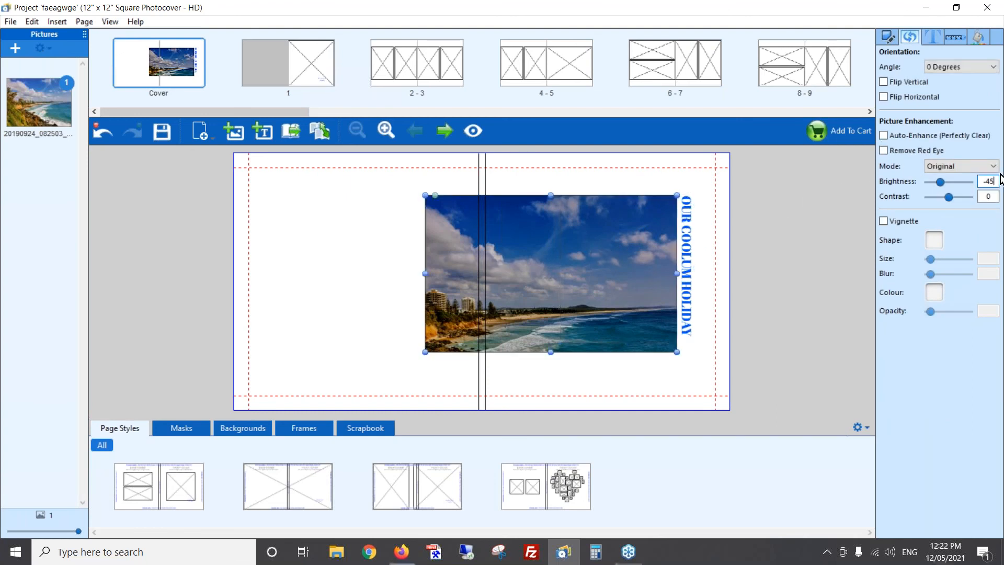
{"action": "key", "text": "ctrl+a"}
{"action": "type", "text": "0"}
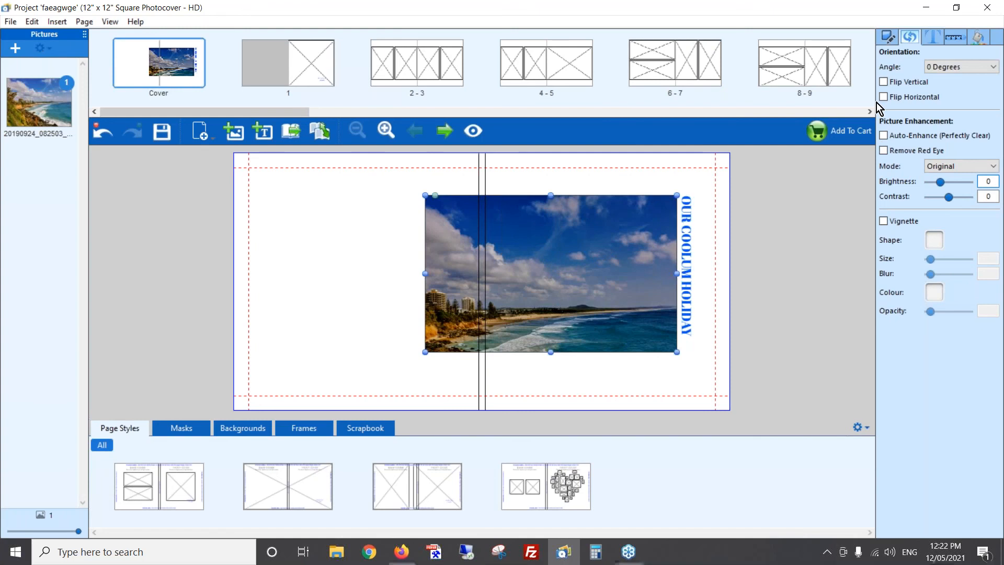
{"action": "key", "text": "Return"}
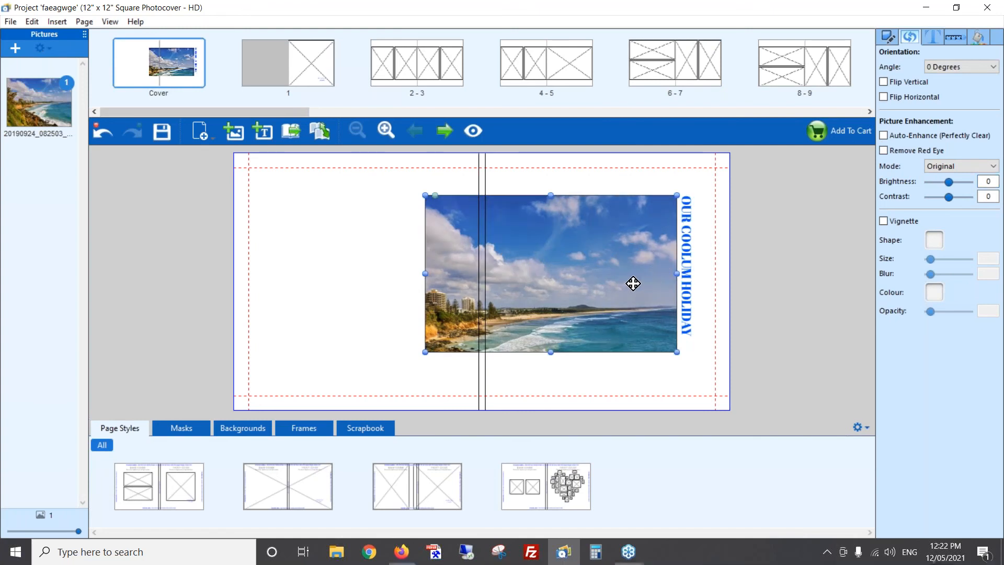
{"action": "left_click_drag", "start_coordinate": [551, 366], "coordinate": [549, 374]}
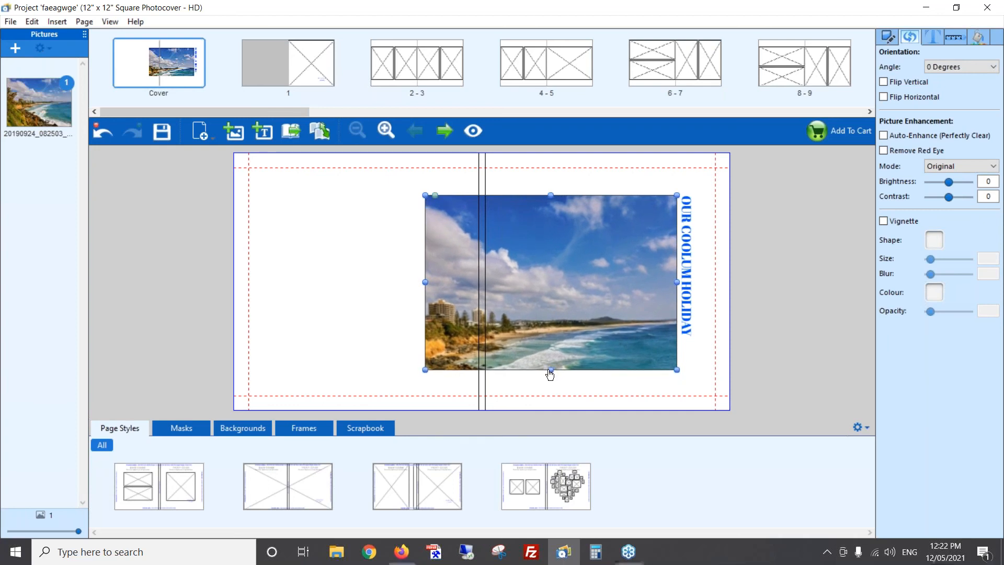
{"action": "left_click", "coordinate": [758, 227]}
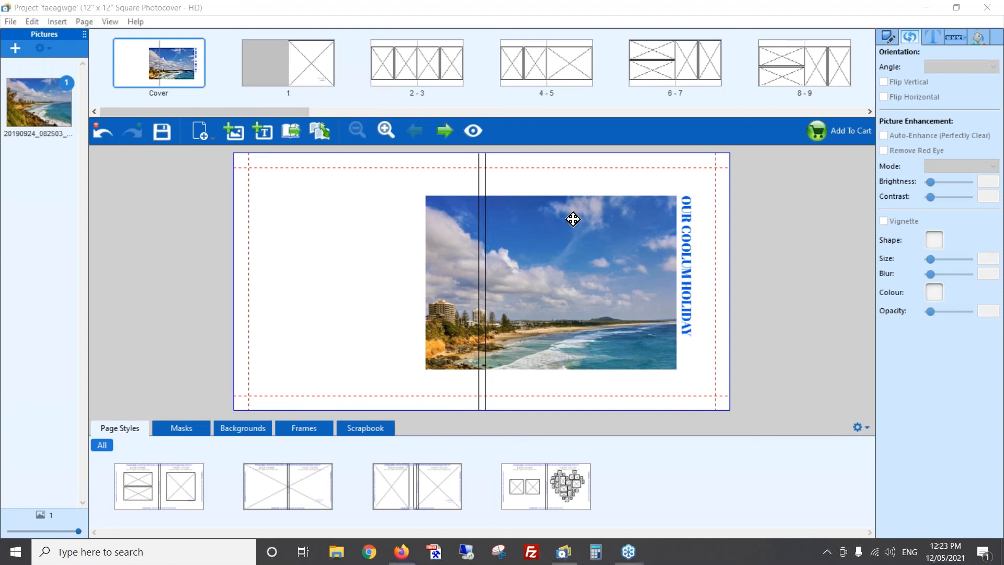
- Switch to the presentation and show the "Fonts & typesetting tips" slide
{"action": "key", "text": "alt+Tab"}
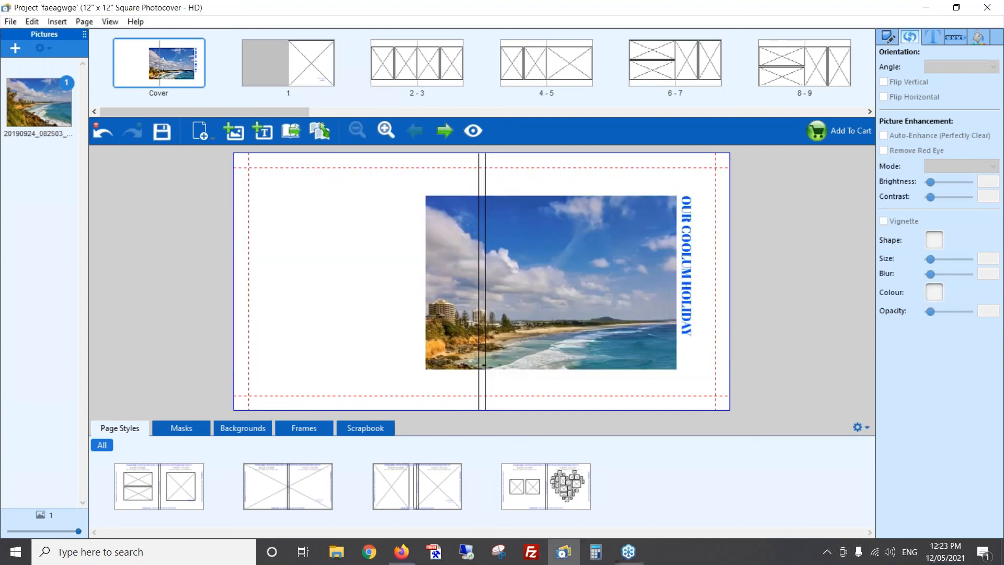
{"action": "key", "text": "alt+Tab"}
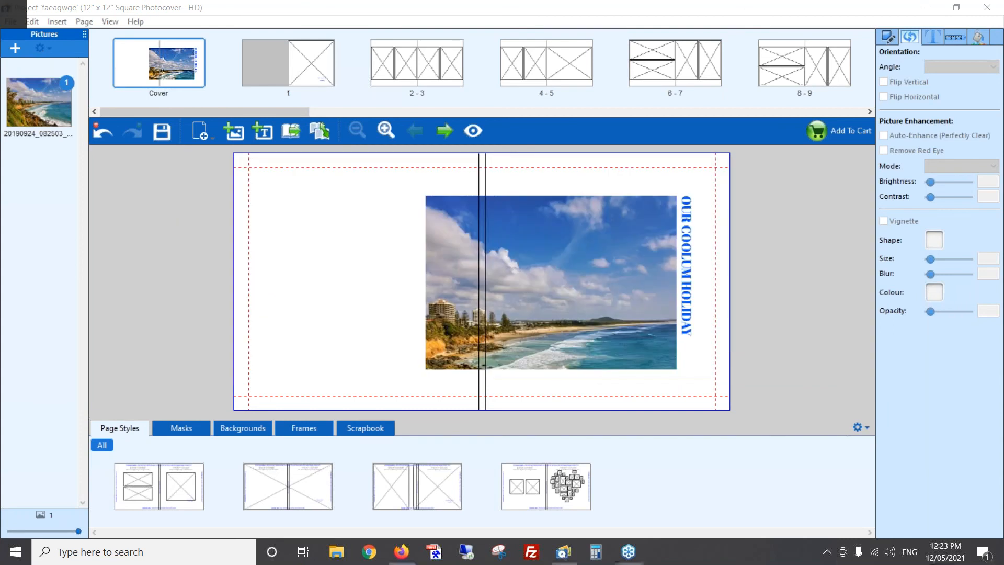
{"action": "key", "text": "Right"}
{"action": "key", "text": "Right"}
{"action": "key", "text": "Left"}
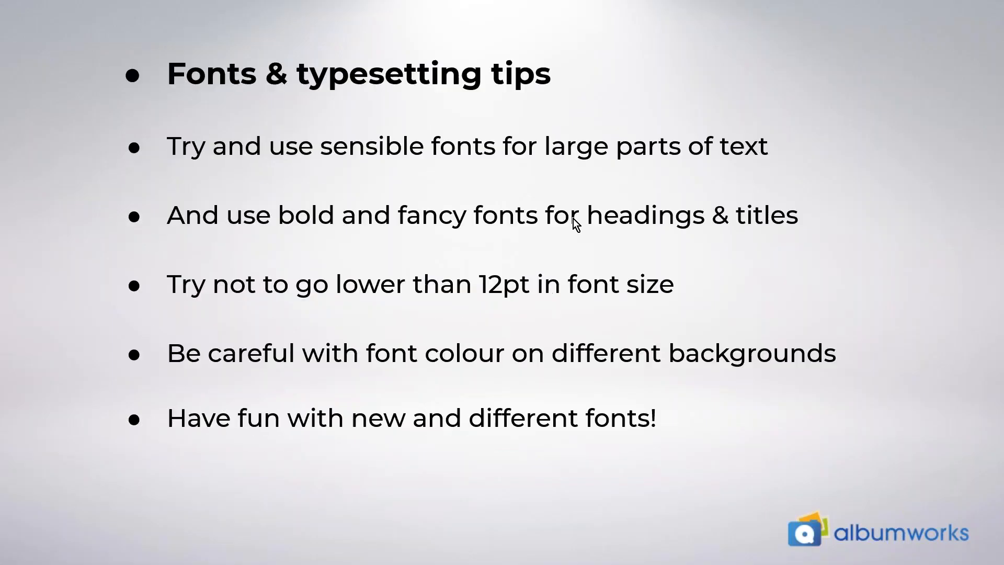